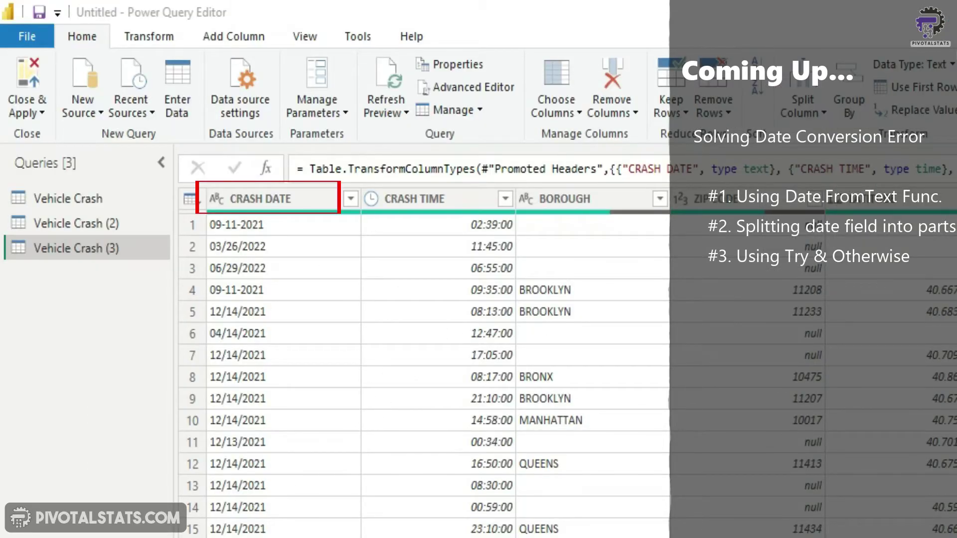
Step: Convert CRASH DATE to Date as a new step, inspect the 03/26/2022 parse error, then remove that drill-down
{"action": "left_click", "coordinate": [216, 199]}
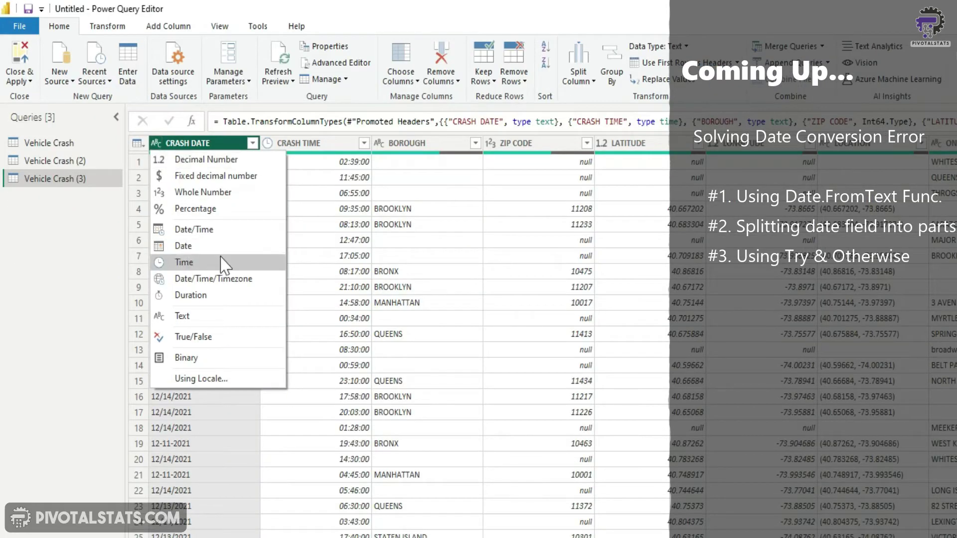
{"action": "left_click", "coordinate": [309, 339]}
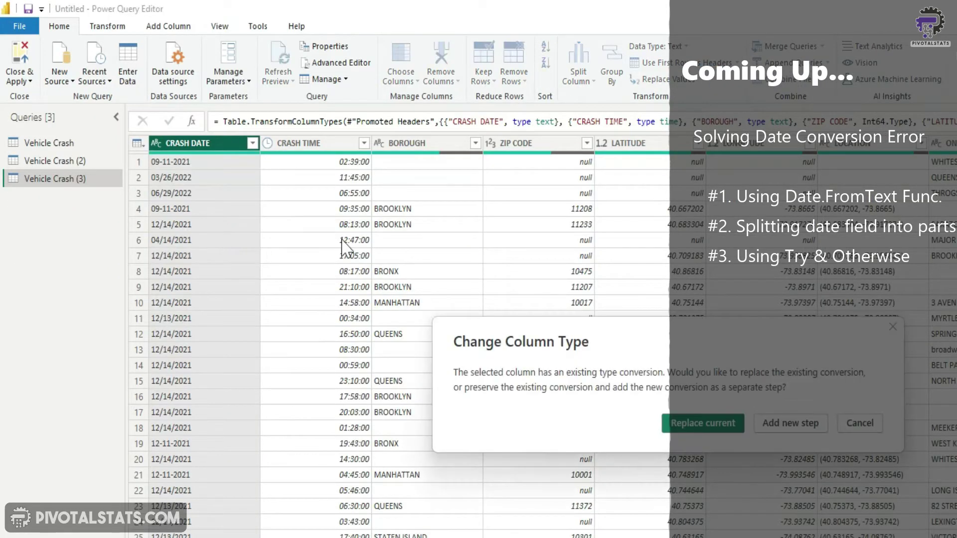
{"action": "left_click", "coordinate": [793, 424]}
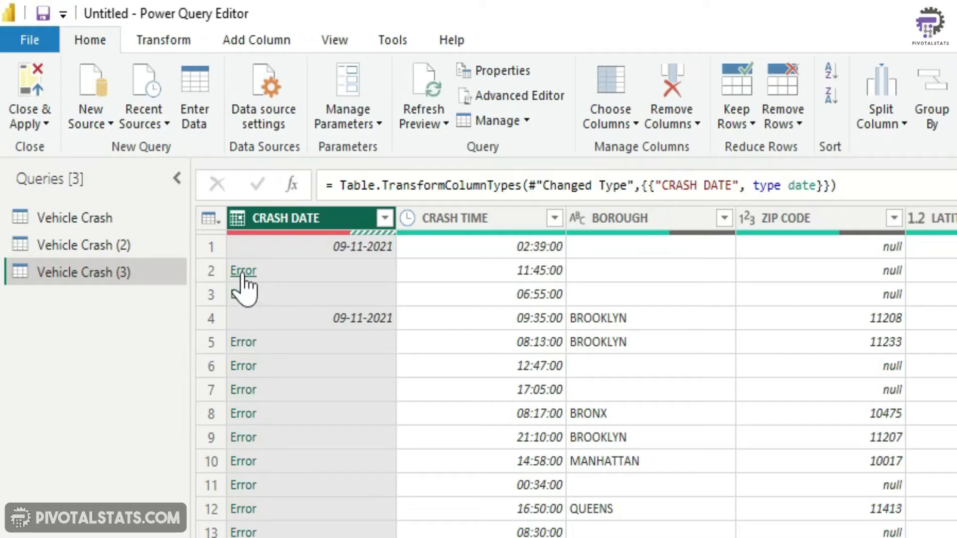
{"action": "left_click", "coordinate": [114, 128]}
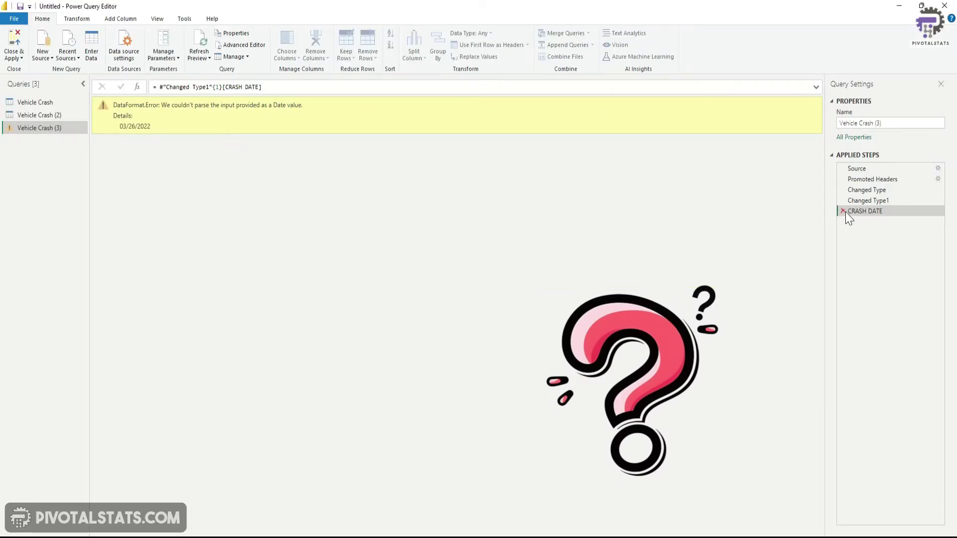
{"action": "left_click", "coordinate": [843, 211]}
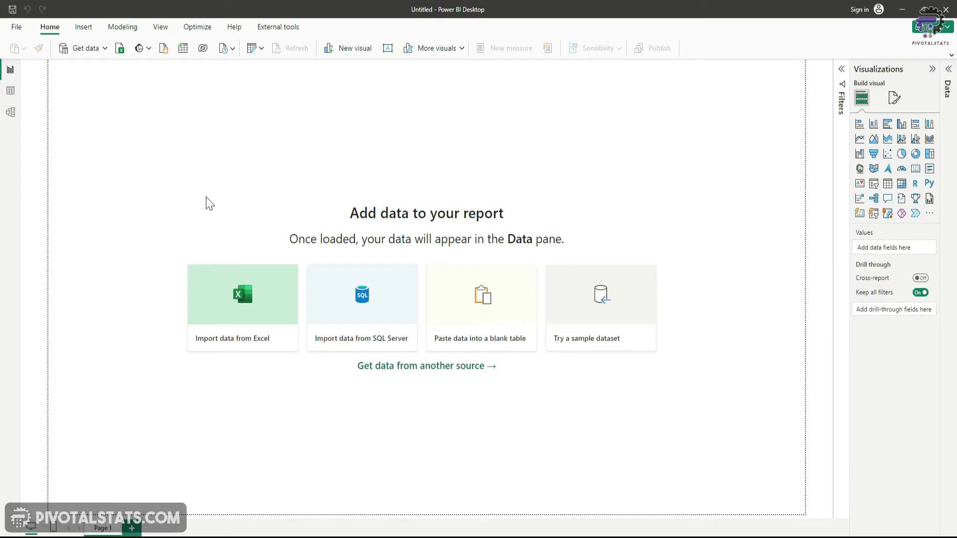
Step: Import the Vehicle Crash file as a Text/CSV source and load it into Power Query Editor
{"action": "left_click", "coordinate": [78, 52]}
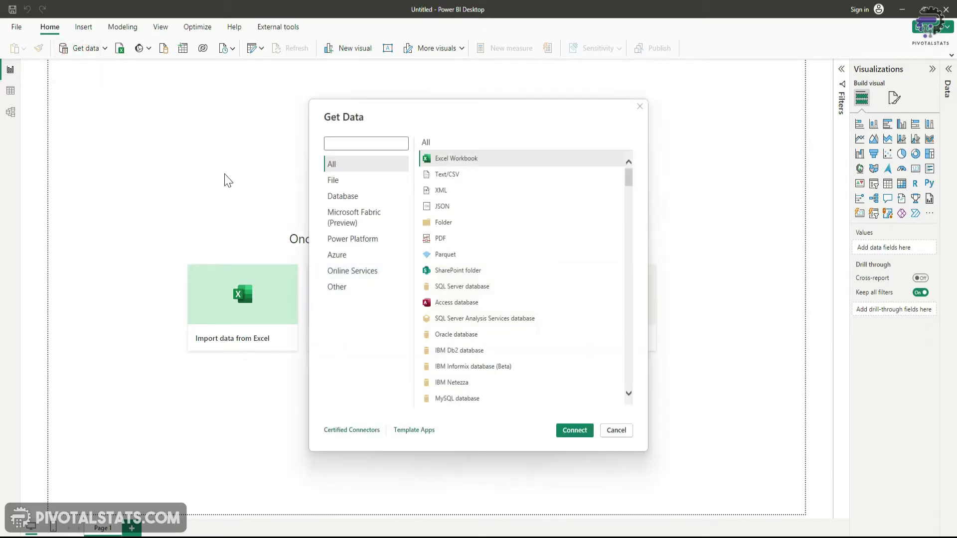
{"action": "left_click", "coordinate": [440, 175]}
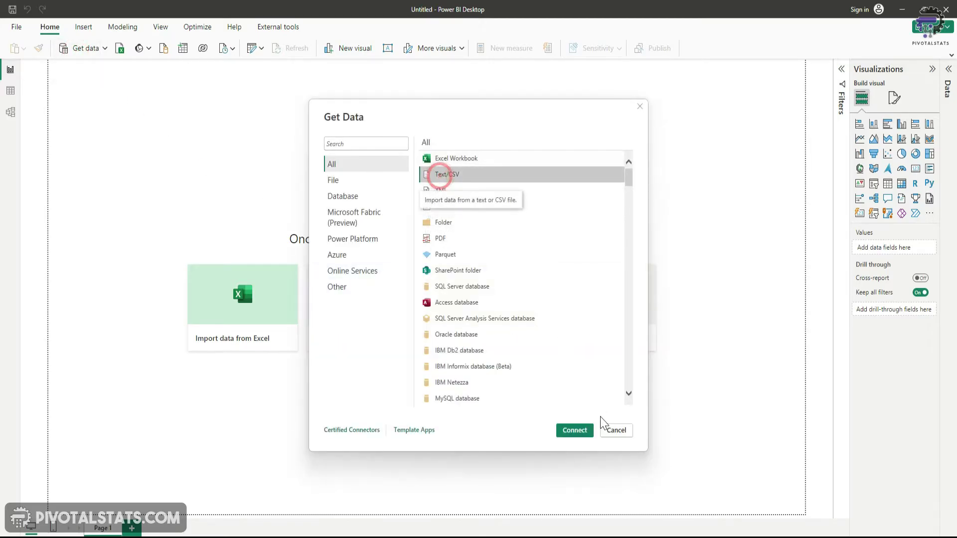
{"action": "left_click", "coordinate": [577, 431]}
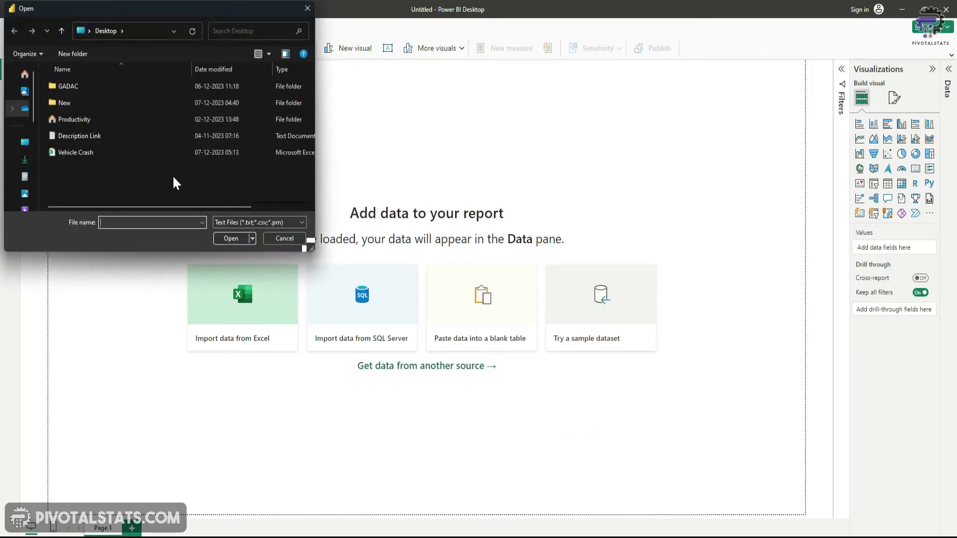
{"action": "double_click", "coordinate": [79, 153]}
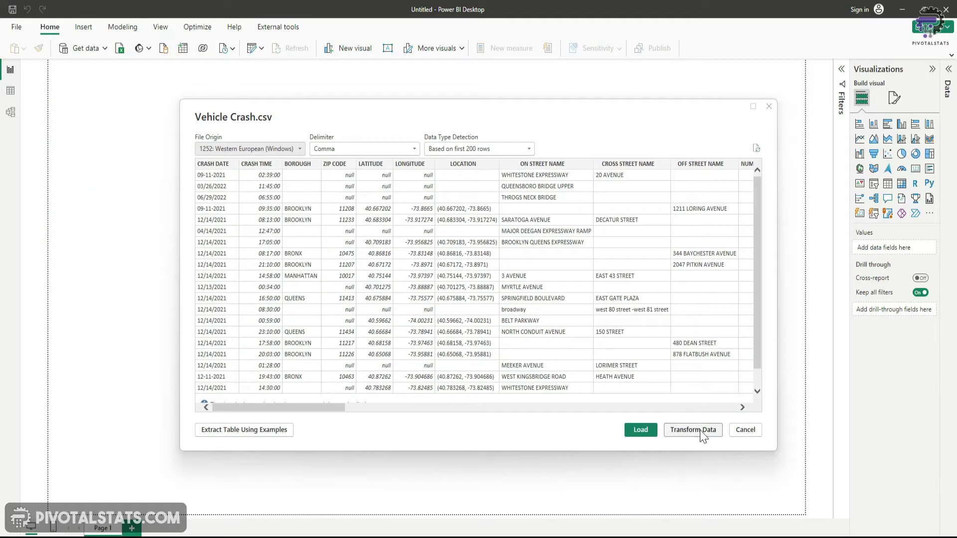
{"action": "left_click", "coordinate": [703, 432]}
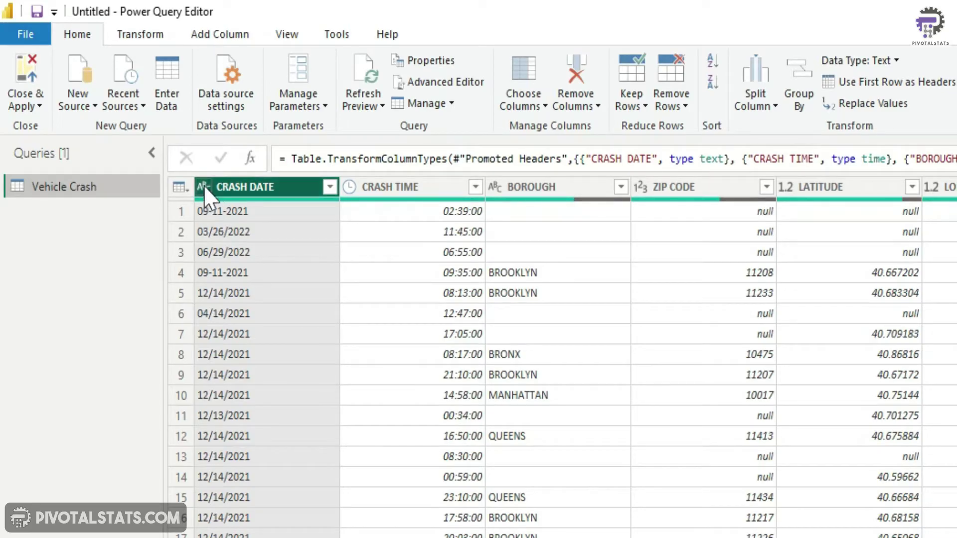
{"action": "left_click", "coordinate": [204, 189]}
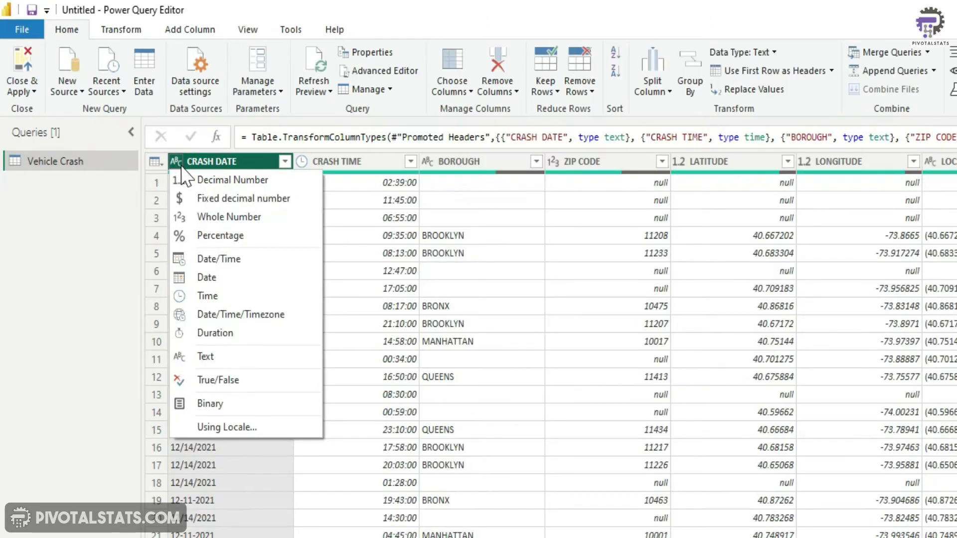
{"action": "left_click", "coordinate": [229, 280]}
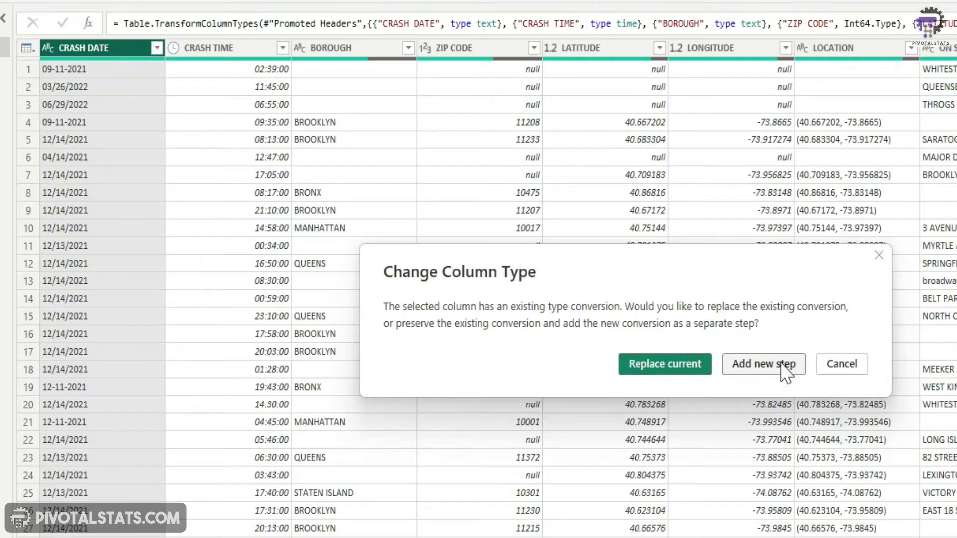
{"action": "left_click", "coordinate": [786, 369]}
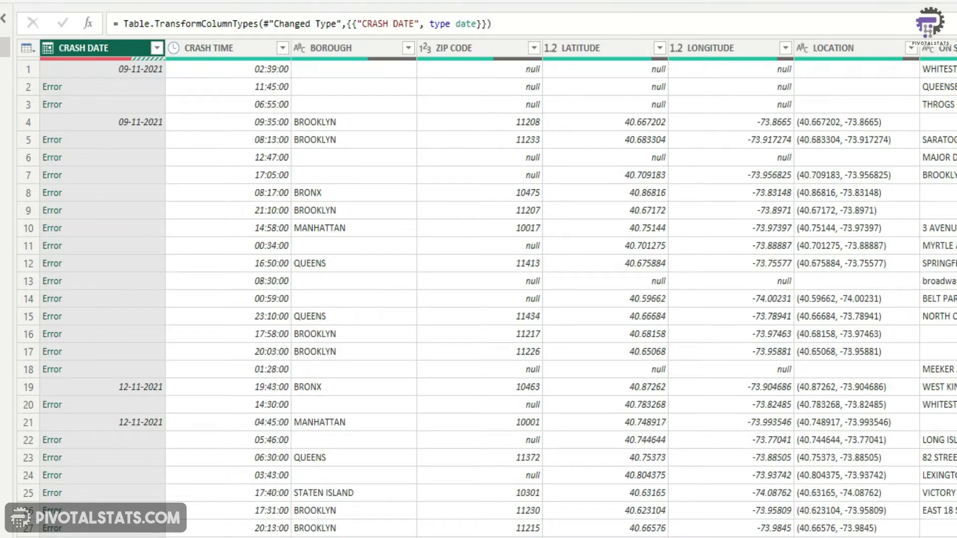
{"action": "key", "text": "ctrl+z"}
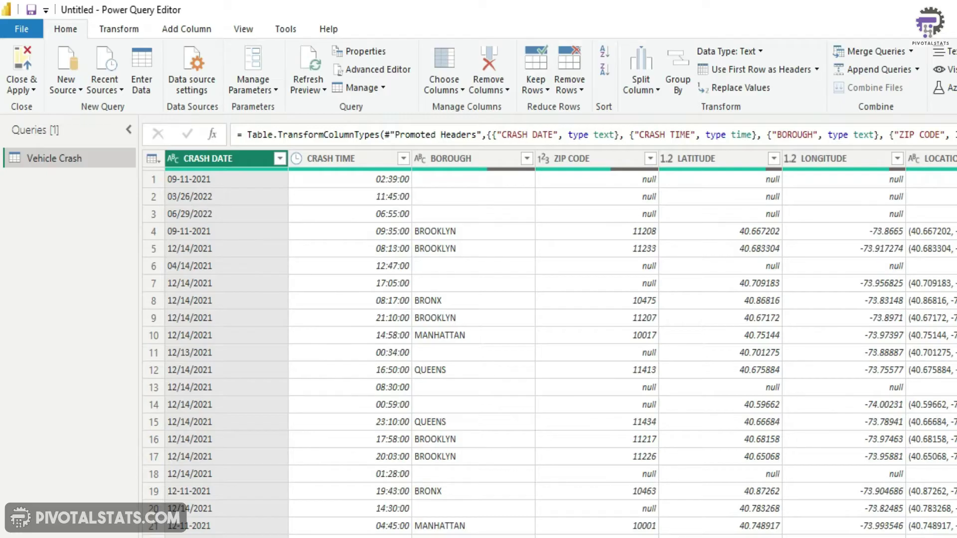
Step: Change CRASH DATE to Date in a new Changed Type1 step and inspect row 2's error
{"action": "left_click", "coordinate": [173, 158]}
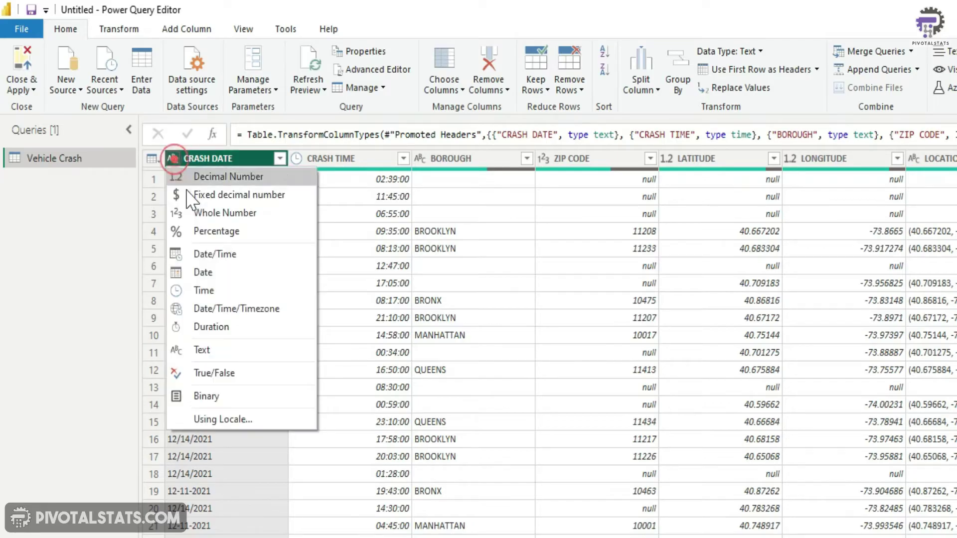
{"action": "left_click", "coordinate": [210, 269]}
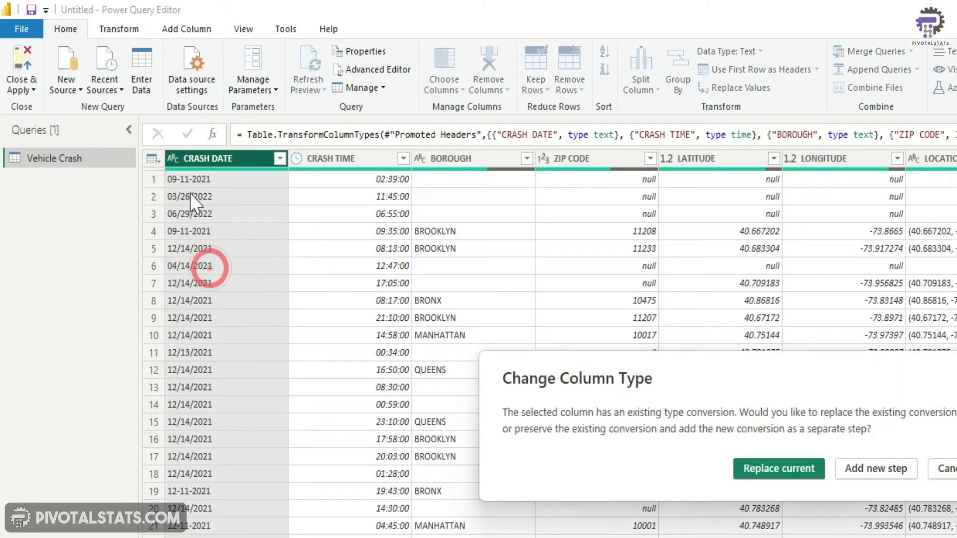
{"action": "left_click", "coordinate": [868, 473]}
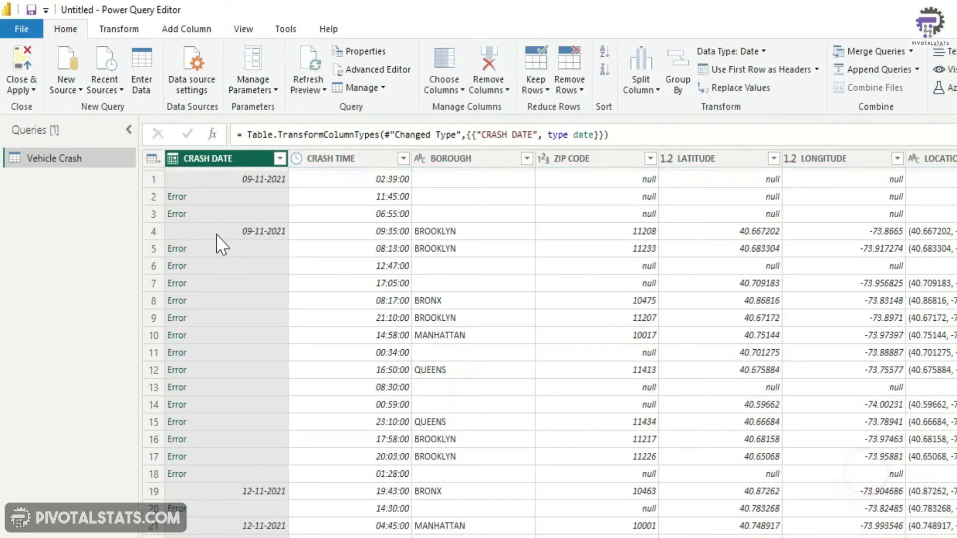
{"action": "left_click", "coordinate": [178, 200]}
{"action": "left_click", "coordinate": [177, 197]}
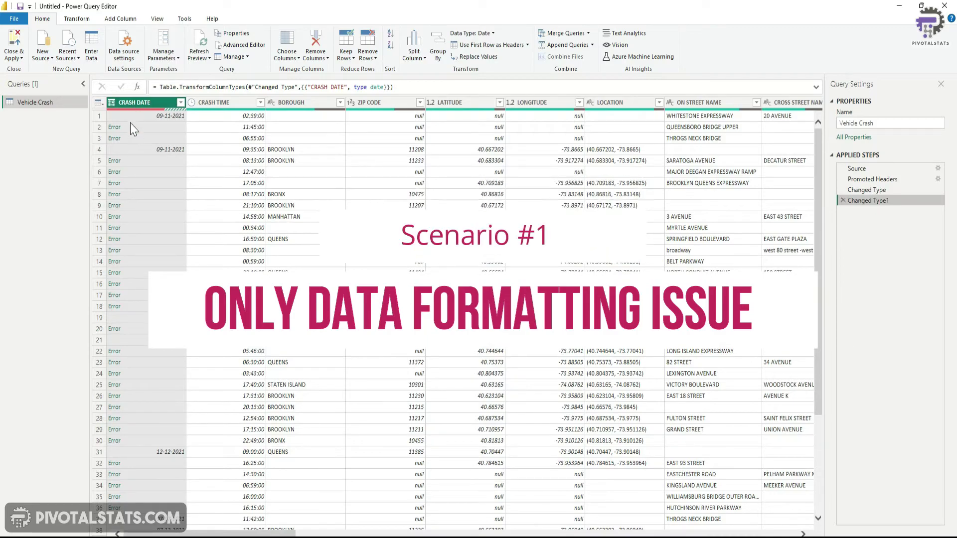
Step: Delete the Changed Type1 date conversion and start a custom column from Add Column
{"action": "mouse_move", "coordinate": [135, 111]}
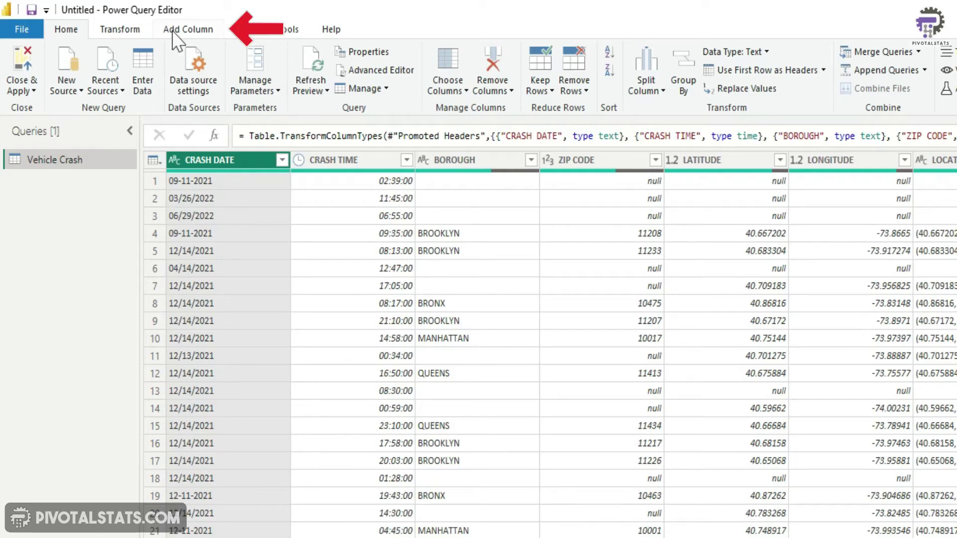
{"action": "left_click", "coordinate": [190, 31]}
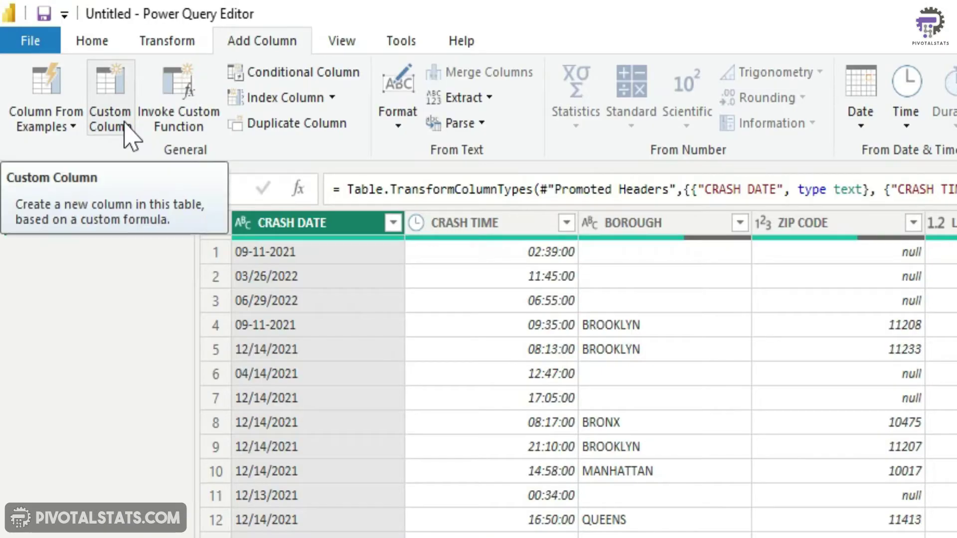
{"action": "left_click", "coordinate": [124, 129]}
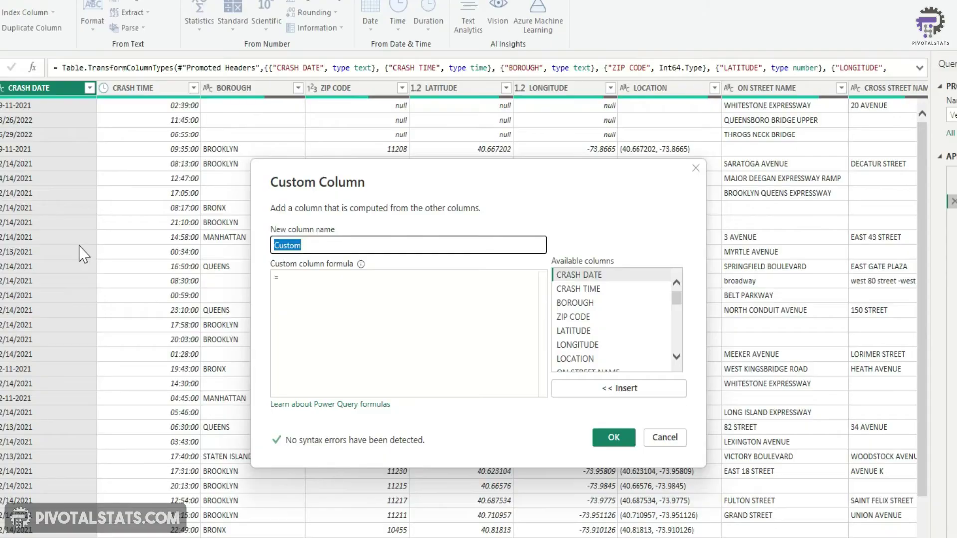
Step: Create custom column CRASH DATE NEW as Date.FromText([CRASH DATE], [Format = "MM/dd/yyyy"])
{"action": "type", "text": "CR"}
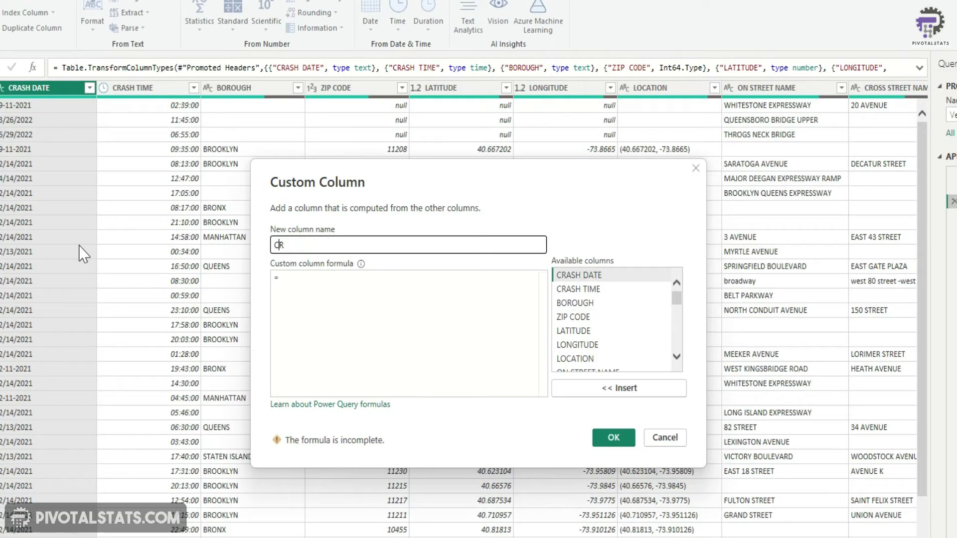
{"action": "type", "text": "ASH DATE NEW"}
{"action": "left_click", "coordinate": [326, 282]}
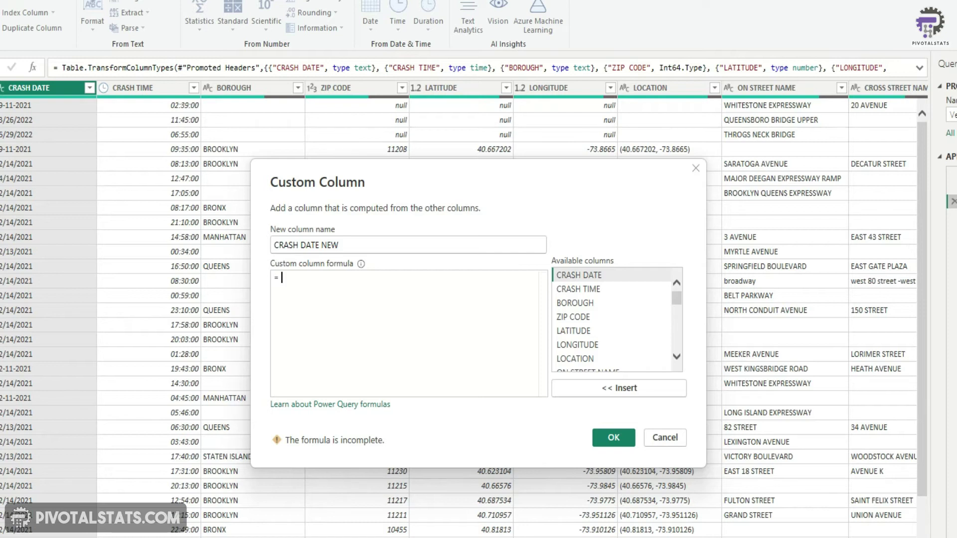
{"action": "type", "text": "D"}
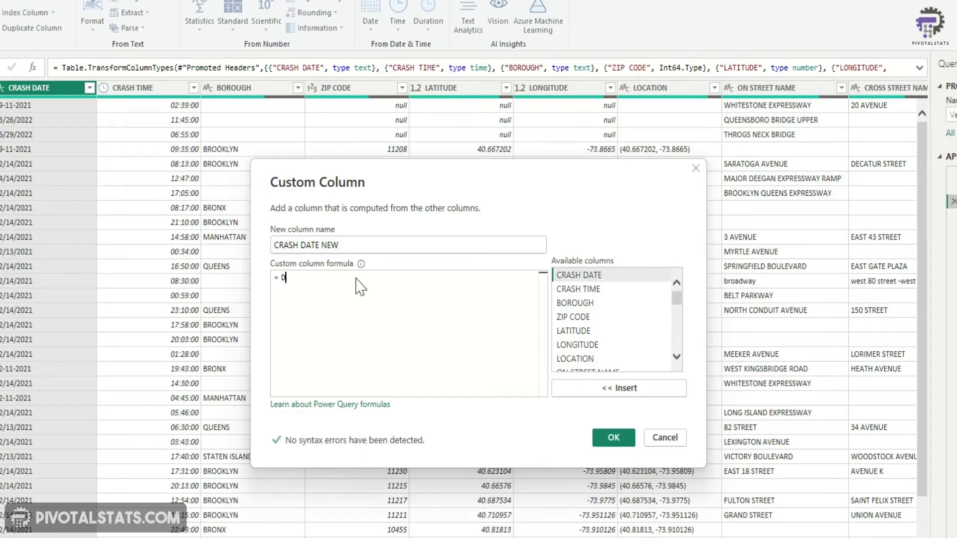
{"action": "type", "text": "ate.F"}
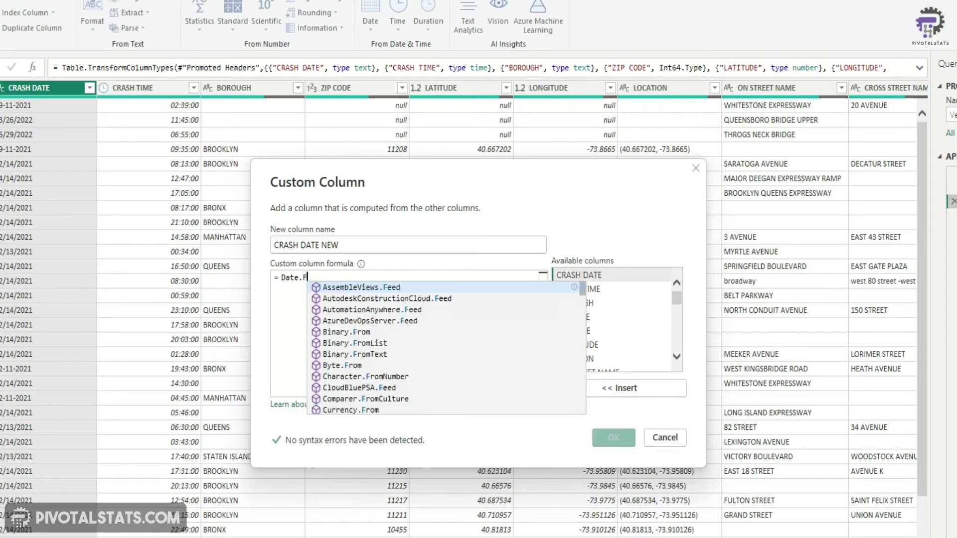
{"action": "type", "text": "romText"}
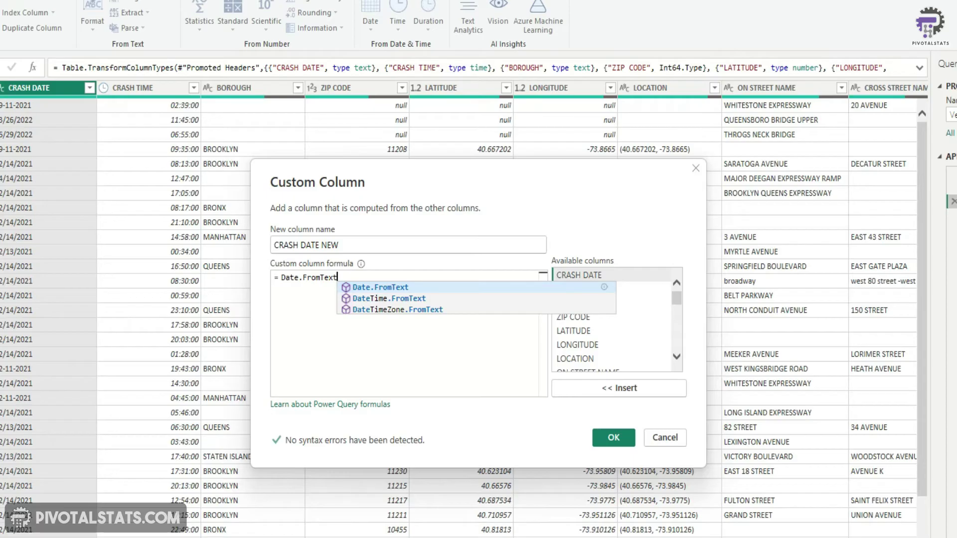
{"action": "type", "text": "("}
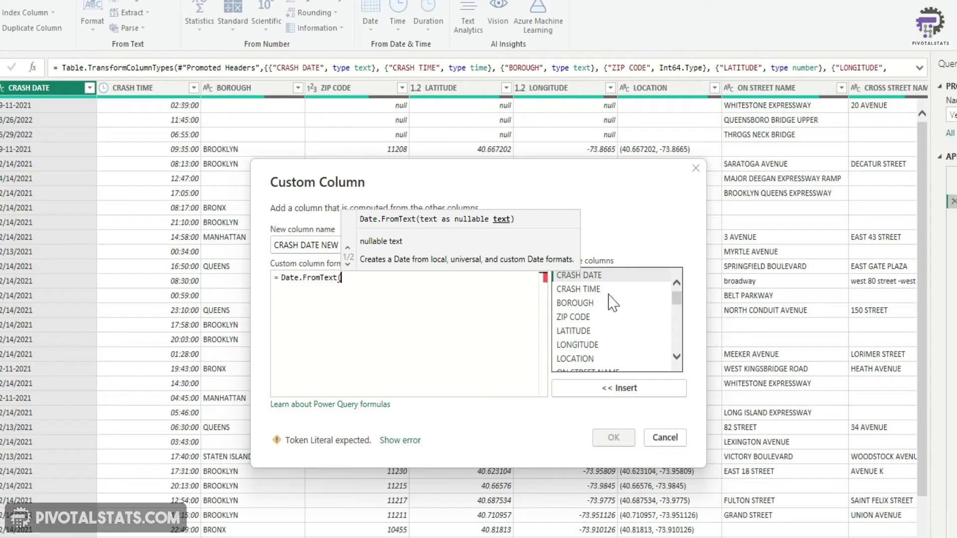
{"action": "double_click", "coordinate": [630, 275]}
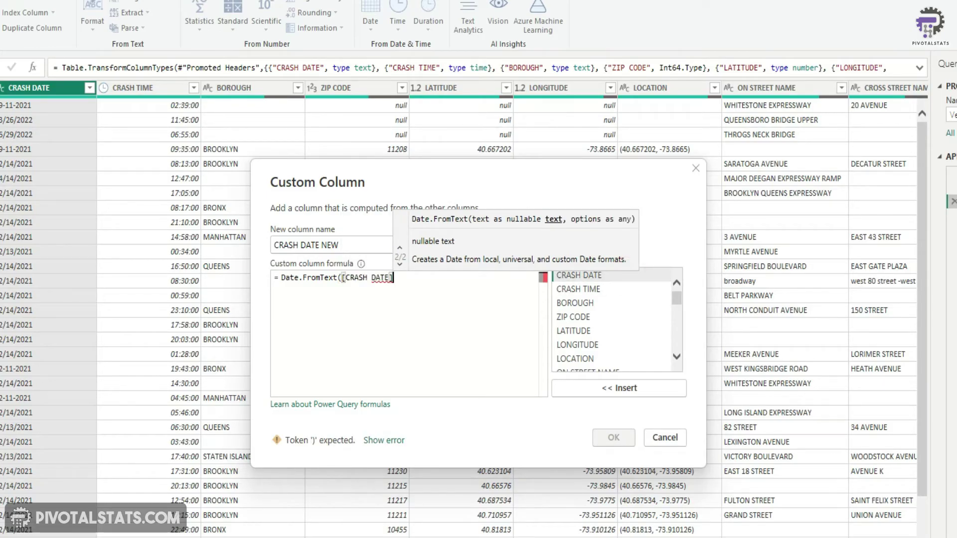
{"action": "type", "text": ","}
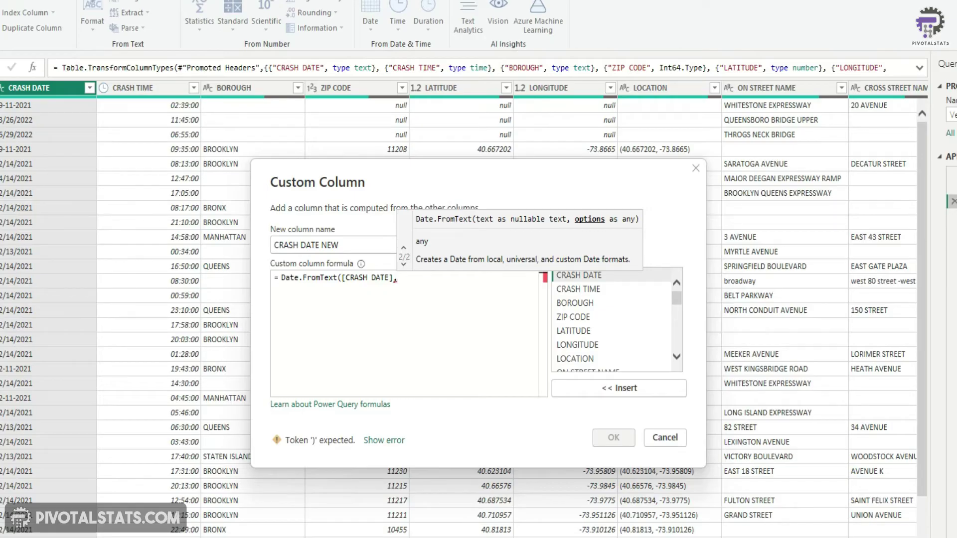
{"action": "type", "text": " ["}
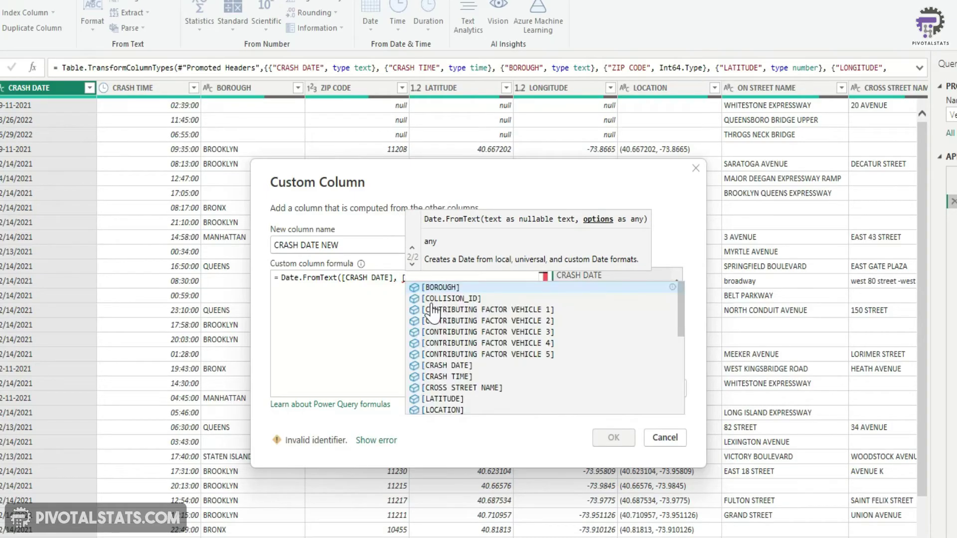
{"action": "type", "text": "F"}
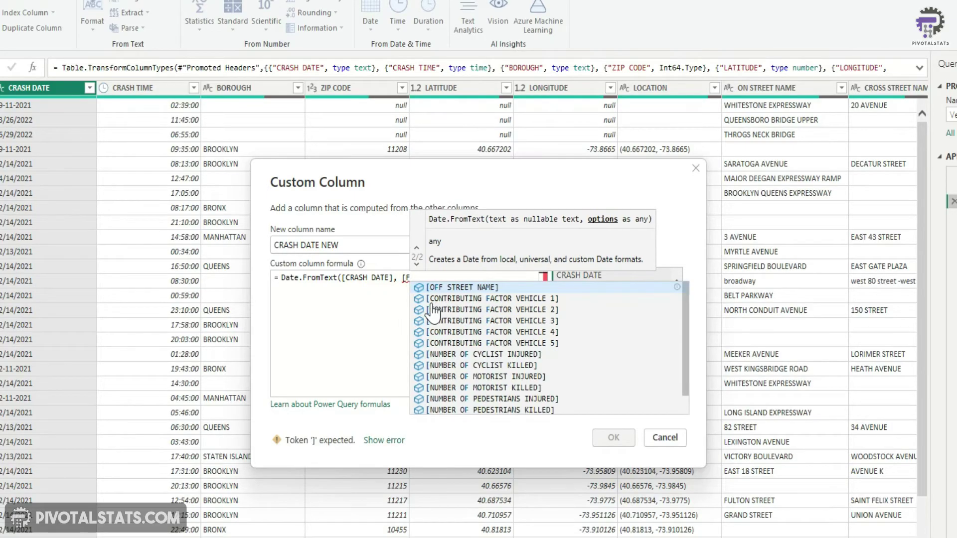
{"action": "type", "text": "ormat"}
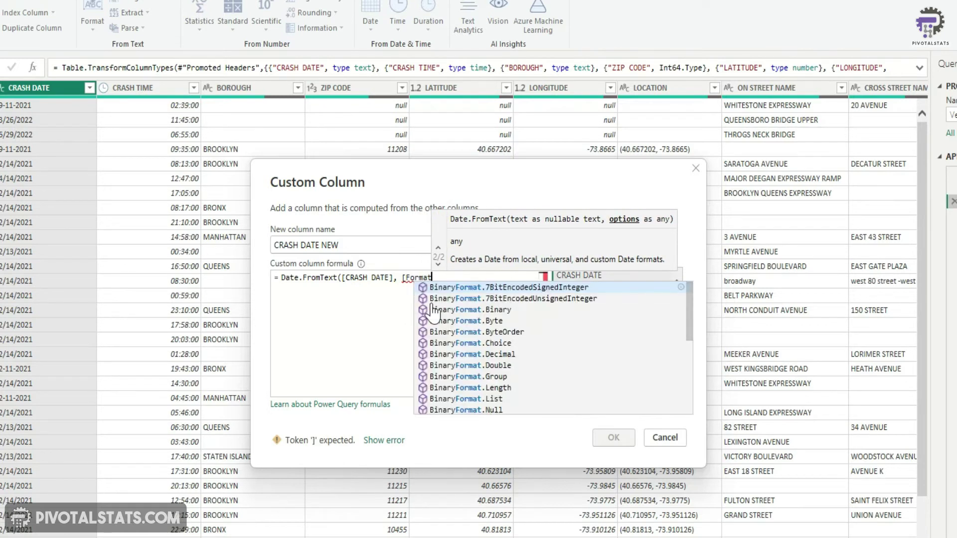
{"action": "type", "text": " = \""}
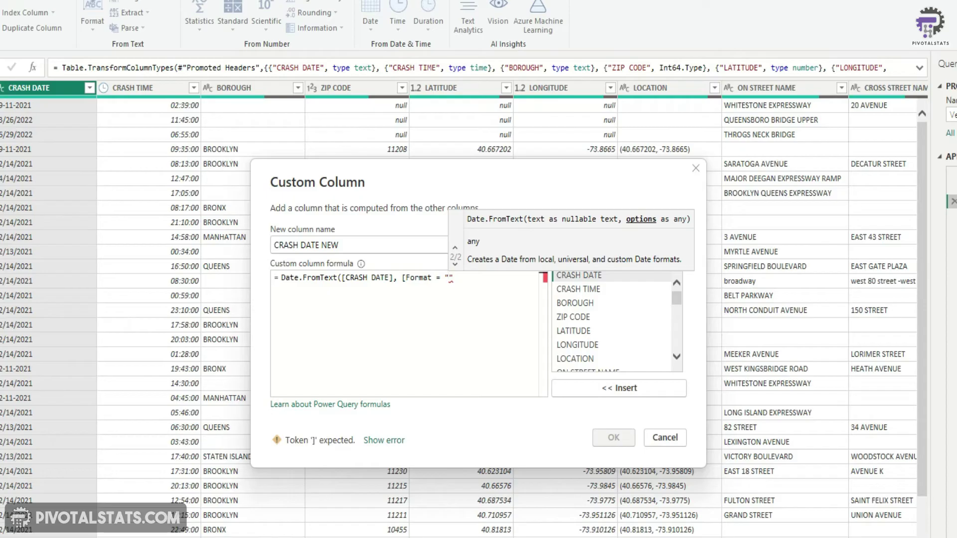
{"action": "type", "text": "MM/dd/yyyy"}
{"action": "left_click", "coordinate": [462, 279]}
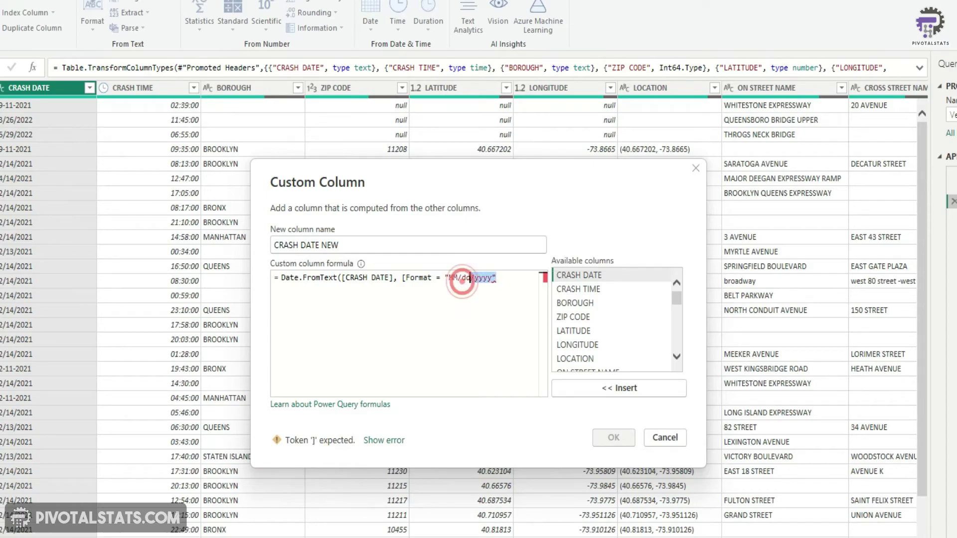
{"action": "left_click", "coordinate": [465, 278]}
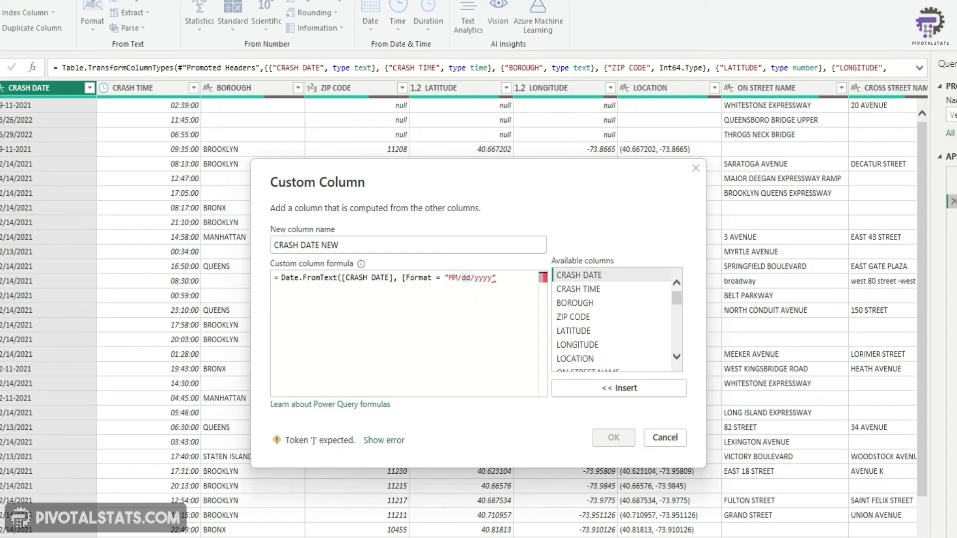
{"action": "left_click", "coordinate": [453, 278]}
{"action": "left_click", "coordinate": [504, 277]}
{"action": "type", "text": "])"}
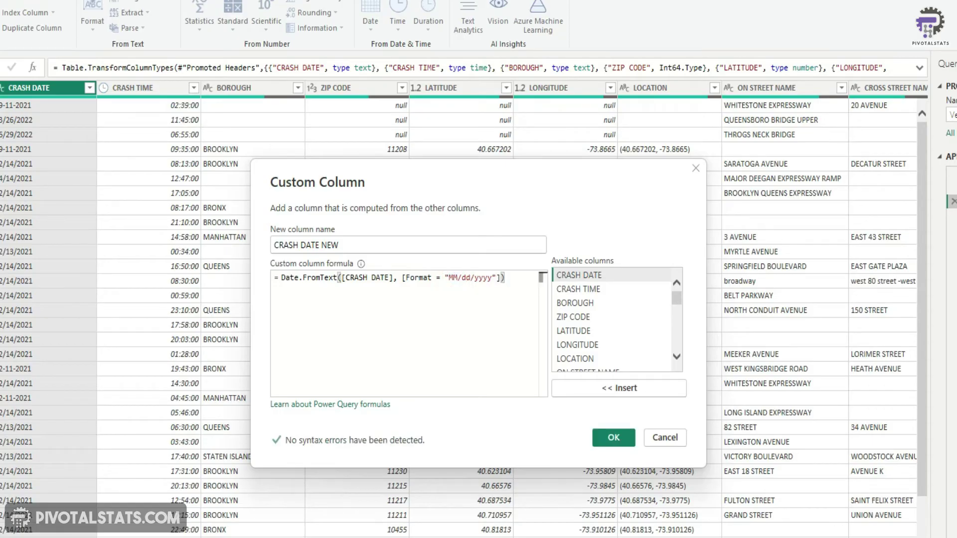
{"action": "left_click", "coordinate": [618, 438]}
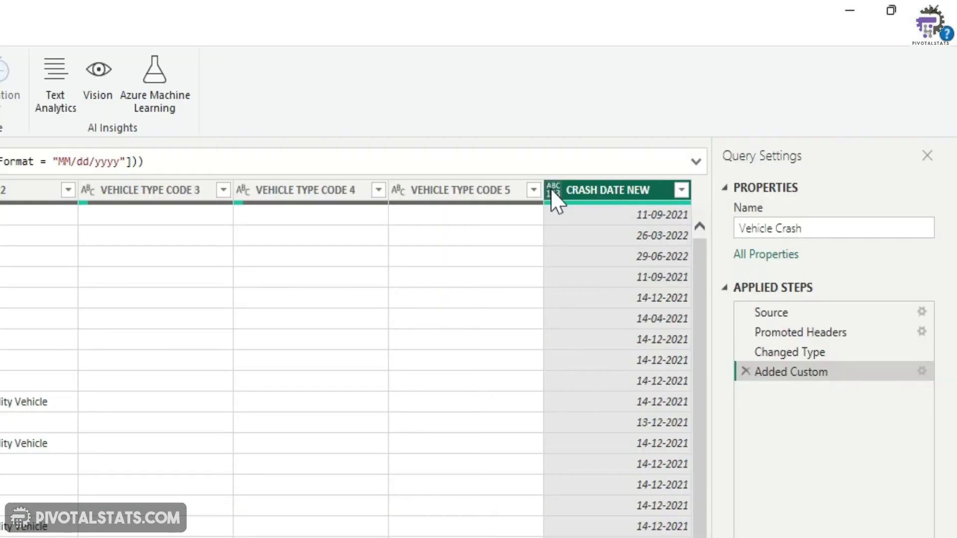
Step: Set CRASH DATE NEW to the Date type, then scroll back and select CRASH DATE
{"action": "left_click", "coordinate": [552, 194]}
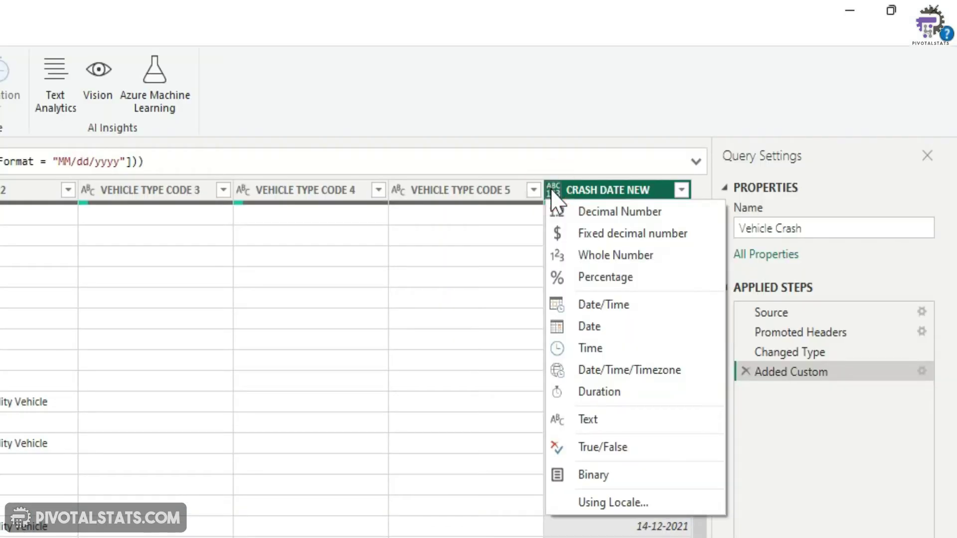
{"action": "left_click", "coordinate": [595, 333]}
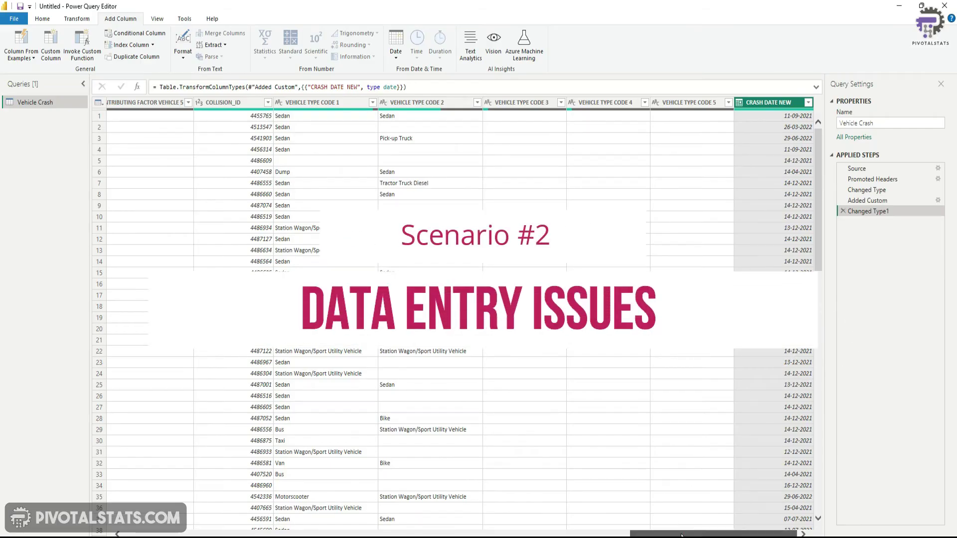
{"action": "left_click_drag", "start_coordinate": [683, 533], "coordinate": [164, 535]}
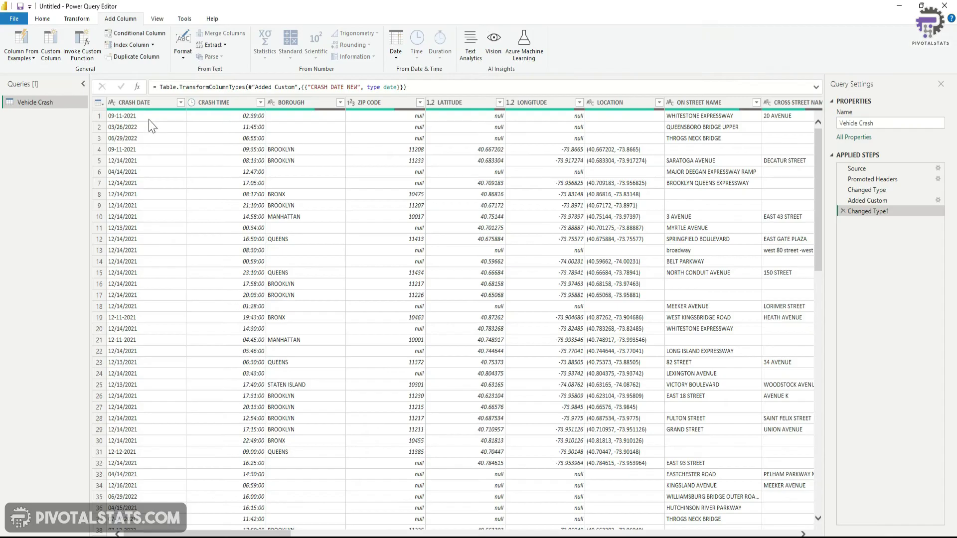
{"action": "left_click", "coordinate": [128, 135]}
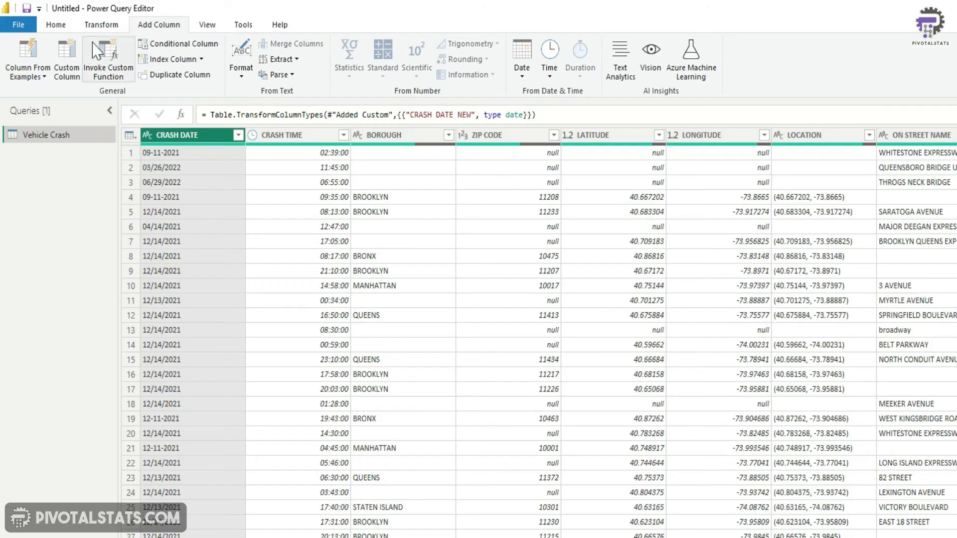
Step: Name a new custom column CRASH DATE NEW1 and begin its formula with Date.FromText(
{"action": "left_click", "coordinate": [61, 79]}
{"action": "left_click", "coordinate": [61, 79]}
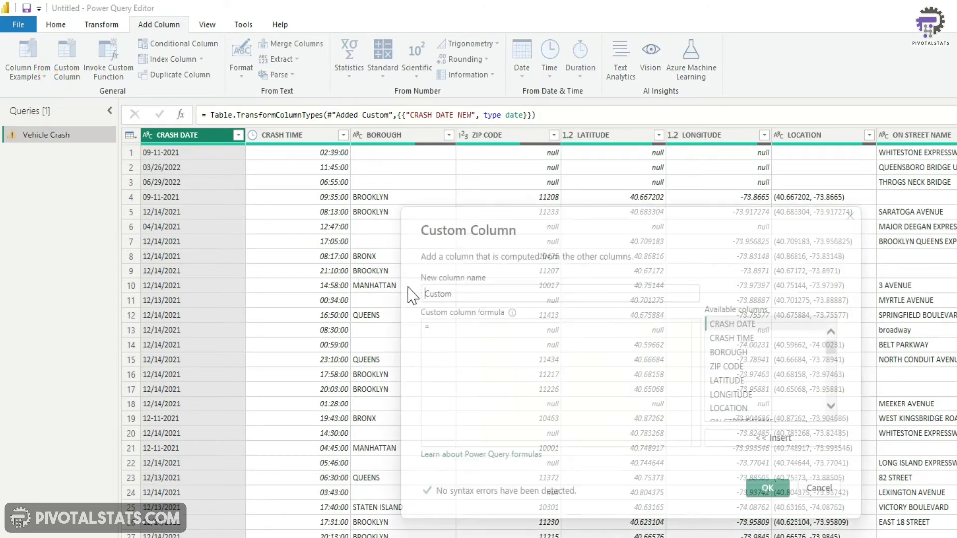
{"action": "double_click", "coordinate": [563, 294]}
{"action": "type", "text": "C"}
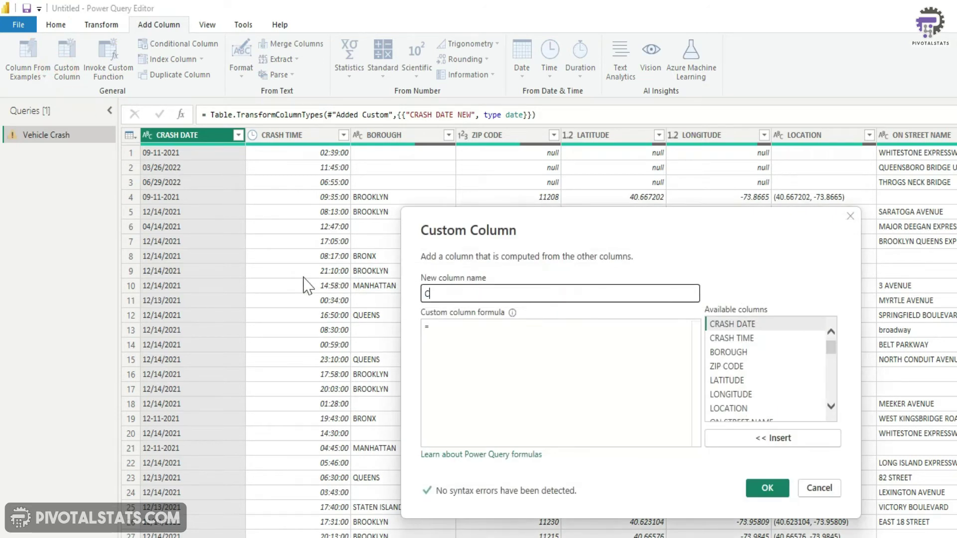
{"action": "type", "text": "RASH DATE NEW"}
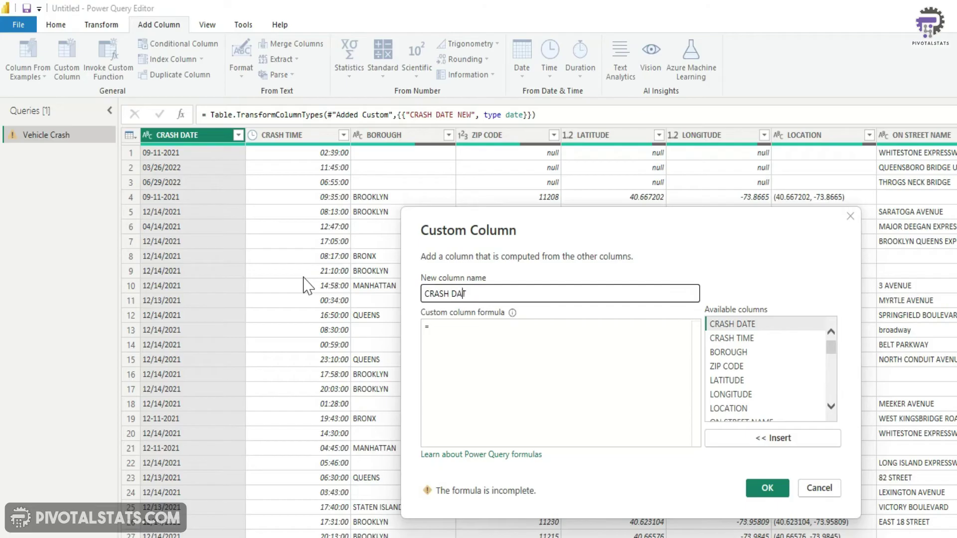
{"action": "type", "text": "1"}
{"action": "left_click", "coordinate": [547, 346]}
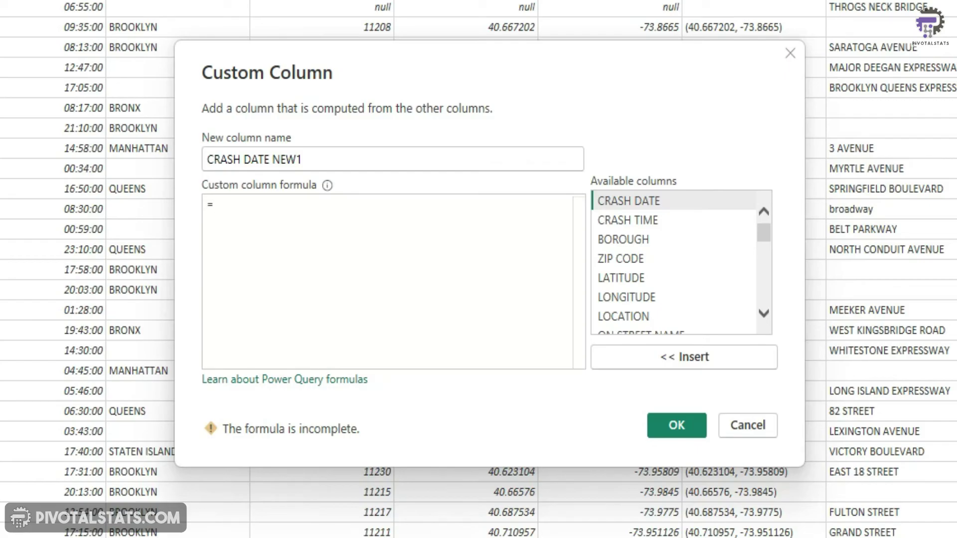
{"action": "type", "text": "Dat"}
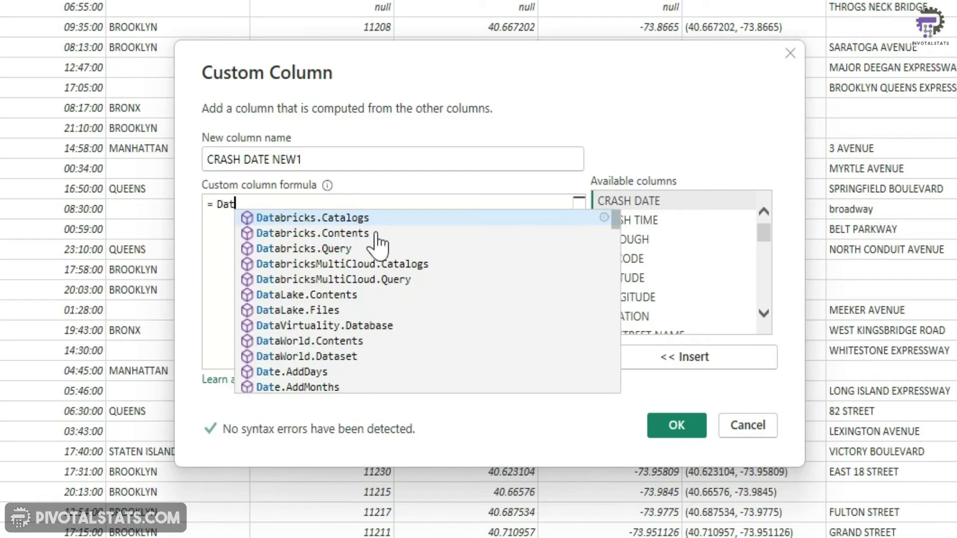
{"action": "type", "text": "e.FromText"}
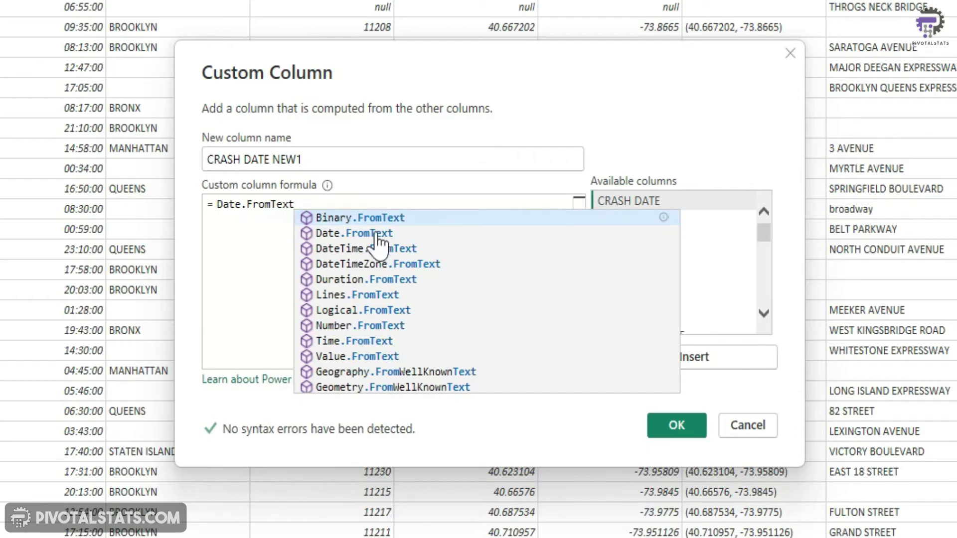
{"action": "type", "text": "("}
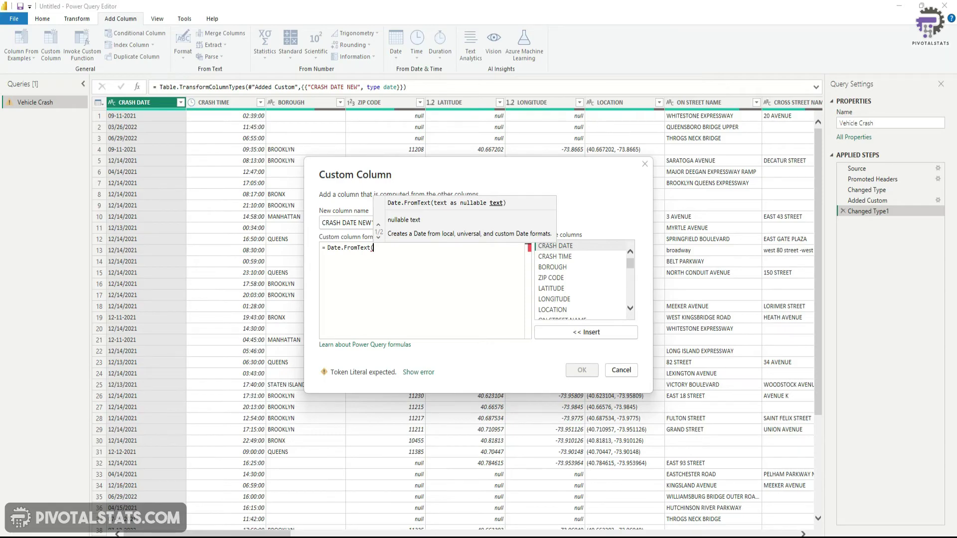
Step: Finish the formula with Text.Start(…,2) & "-" & Text.Middle(…,3,2) & "-" & Text.End(…,4) and confirm
{"action": "type", "text": "T"}
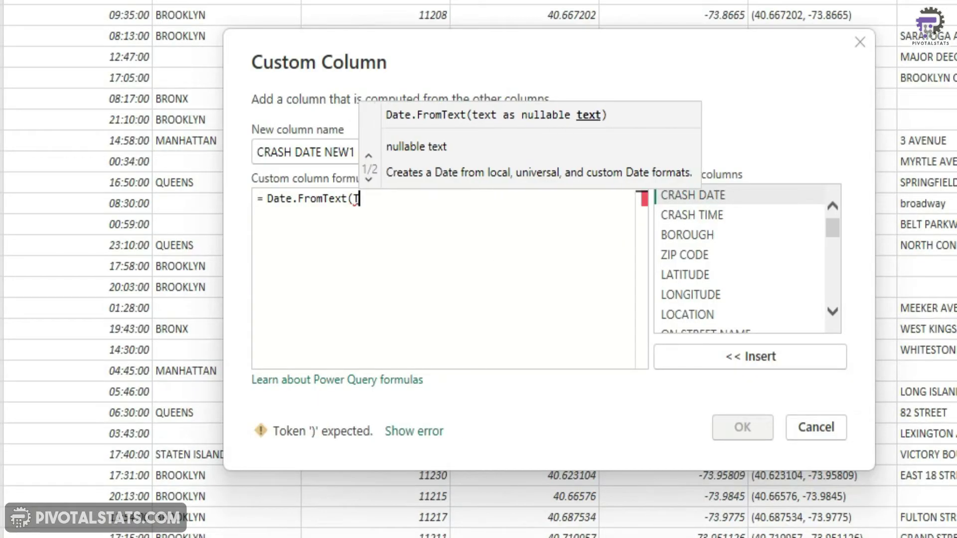
{"action": "type", "text": "ext.Start("}
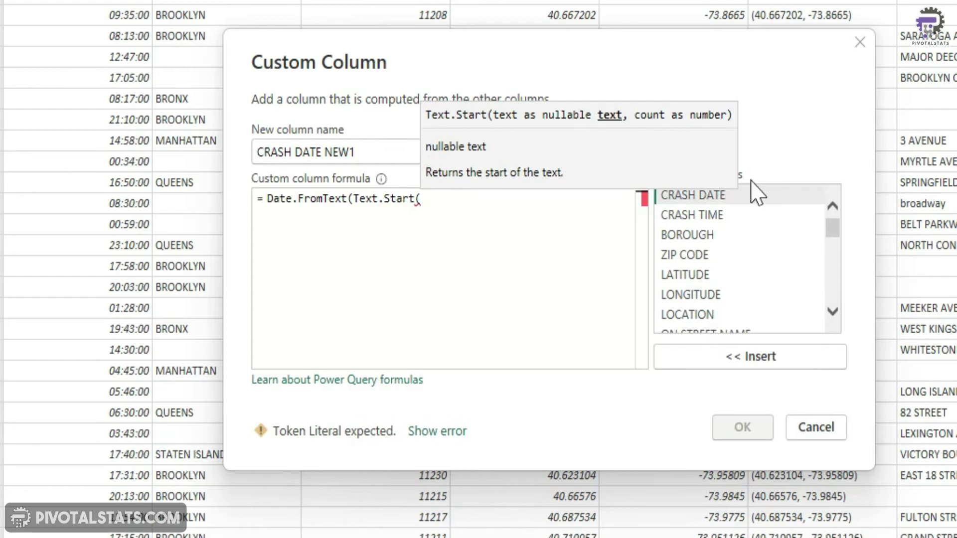
{"action": "double_click", "coordinate": [778, 193]}
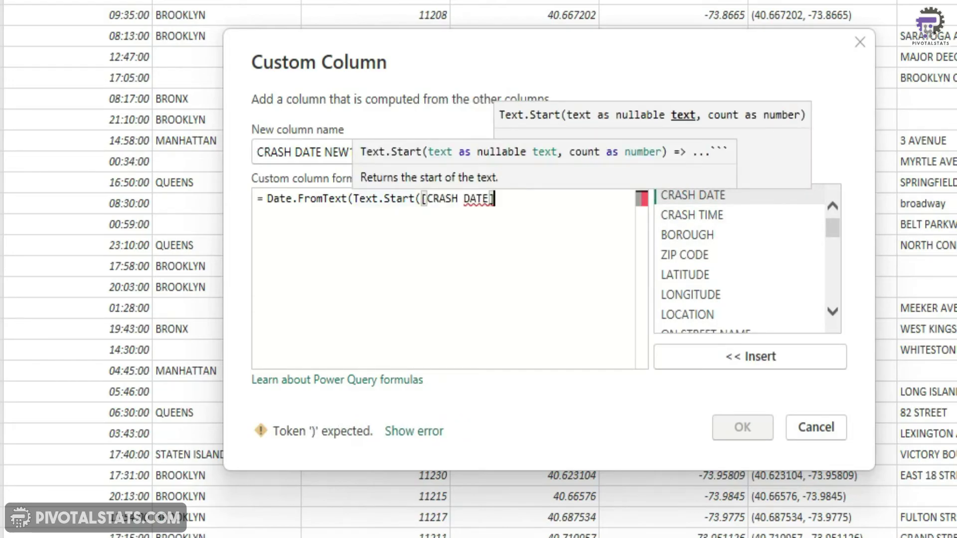
{"action": "left_click", "coordinate": [388, 199]}
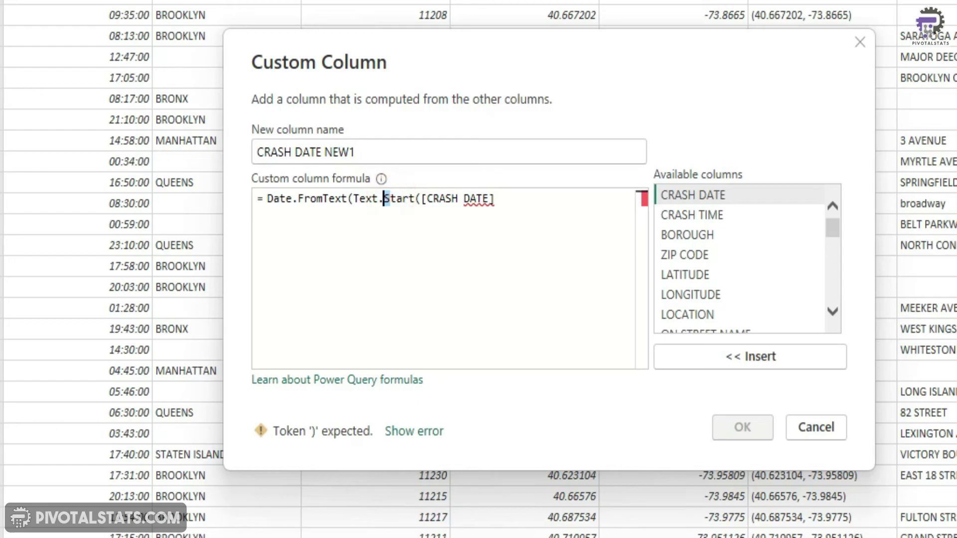
{"action": "left_click", "coordinate": [423, 199]}
{"action": "left_click", "coordinate": [494, 199]}
{"action": "type", "text": ",2) & "}
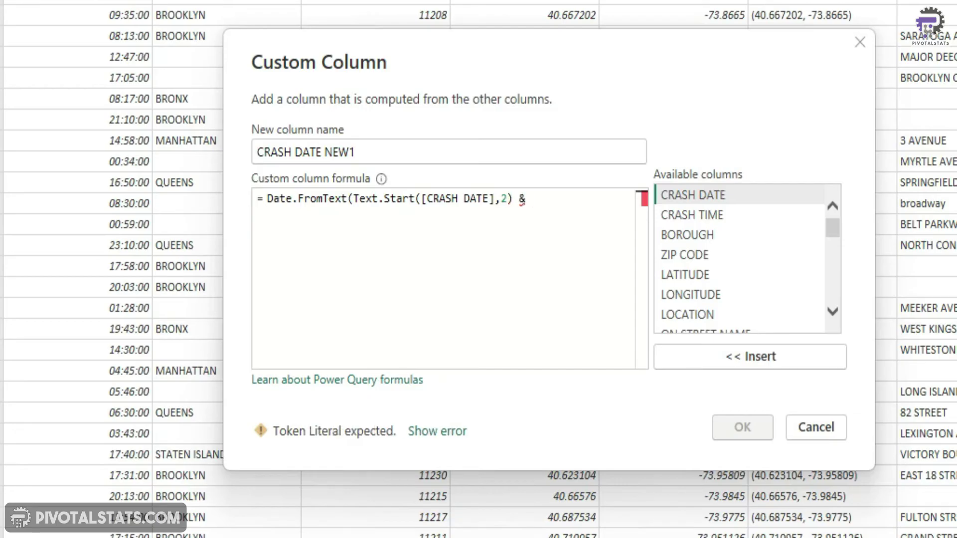
{"action": "type", "text": "\"\""}
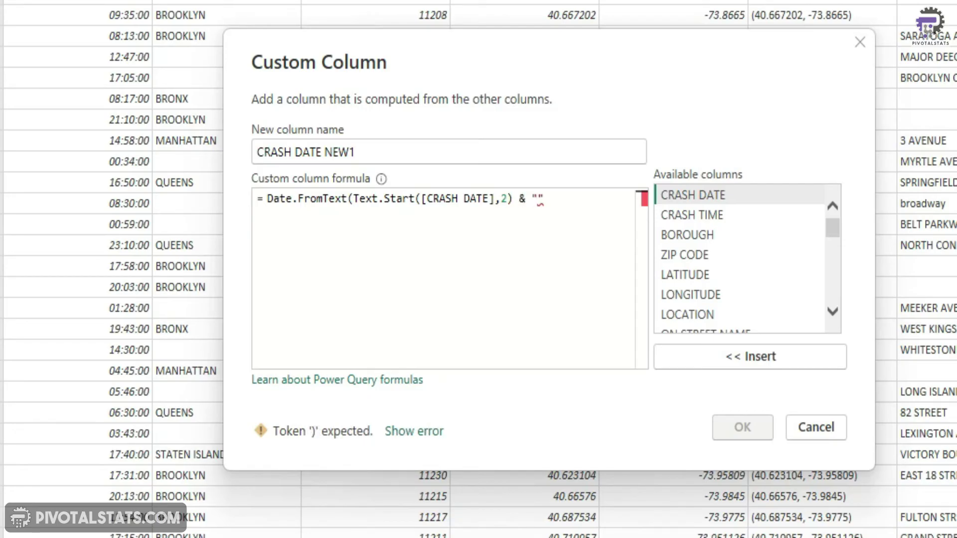
{"action": "type", "text": "-"}
{"action": "type", "text": " & "}
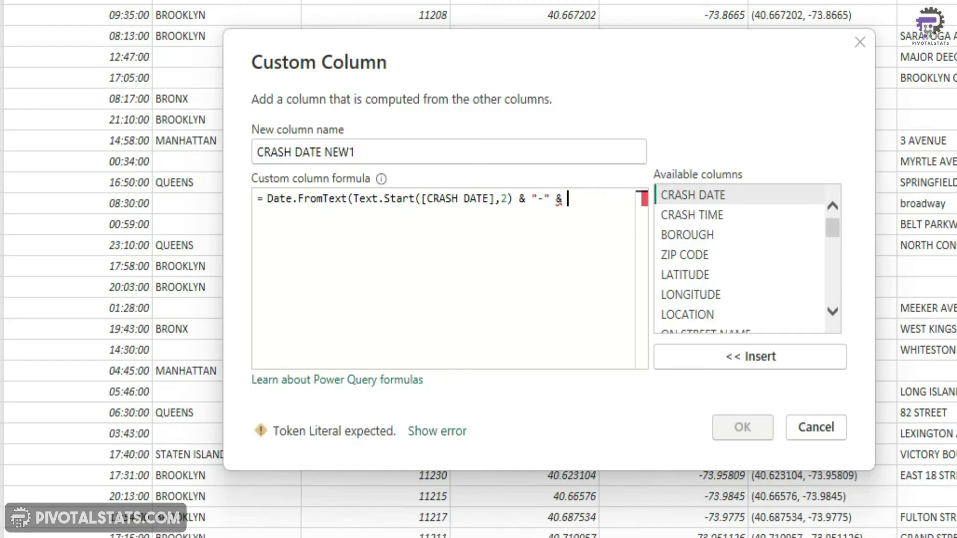
{"action": "type", "text": "Text."}
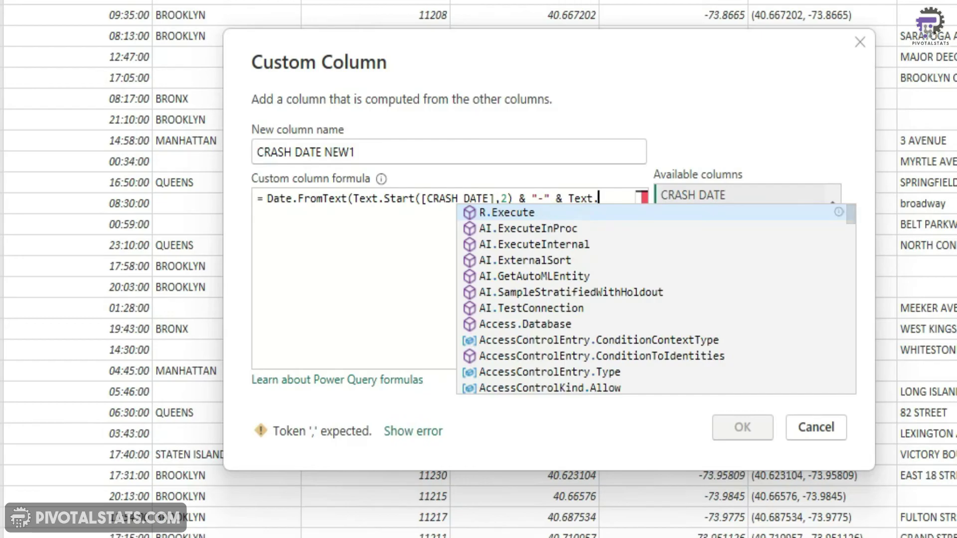
{"action": "type", "text": "Middle"}
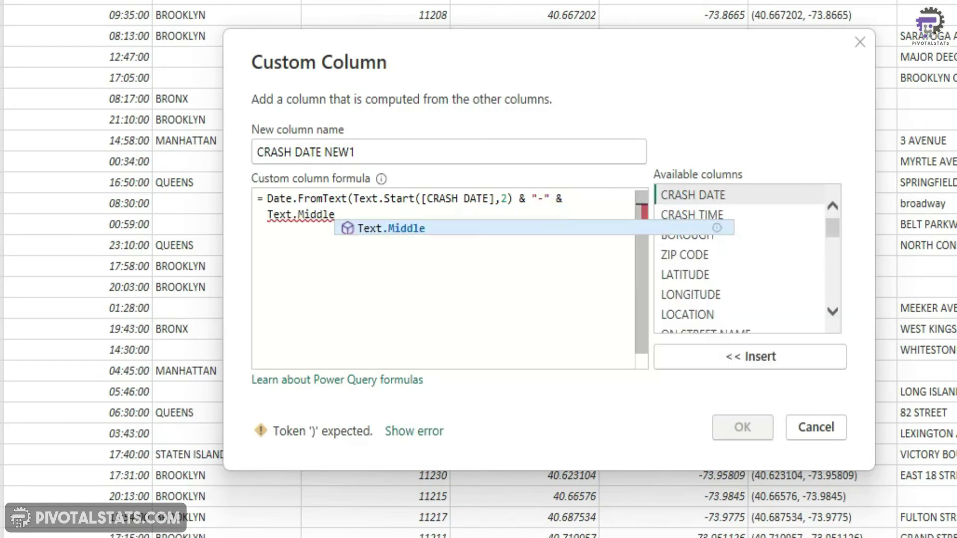
{"action": "type", "text": "("}
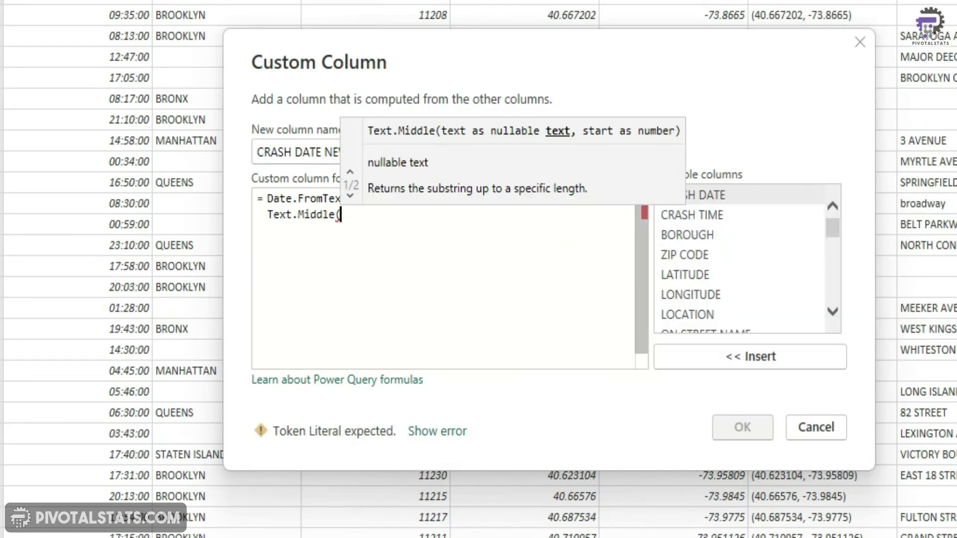
{"action": "double_click", "coordinate": [793, 196]}
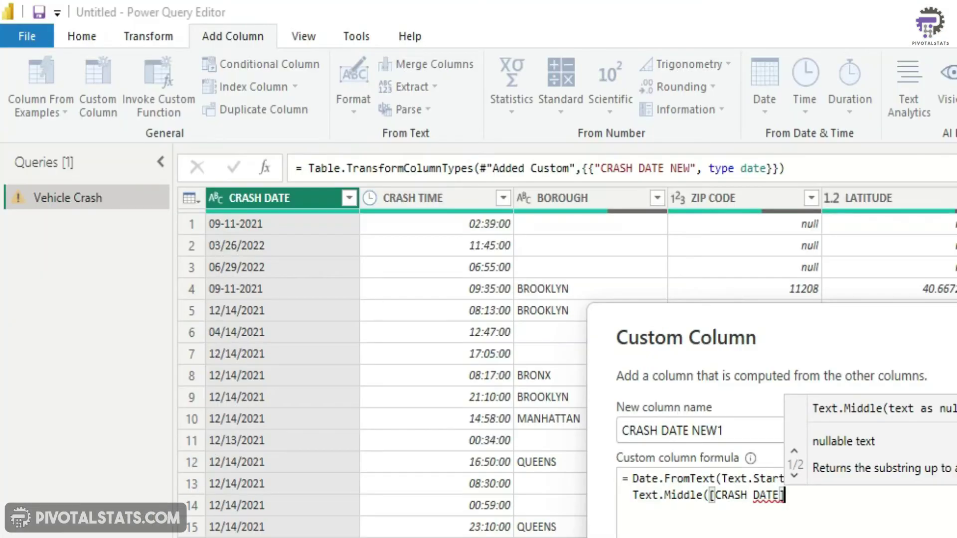
{"action": "type", "text": ","}
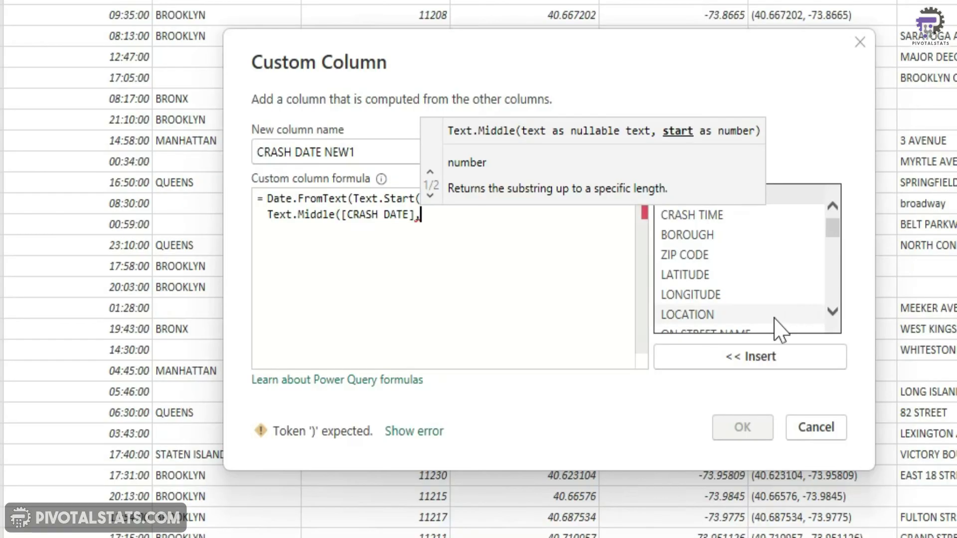
{"action": "type", "text": "3,2"}
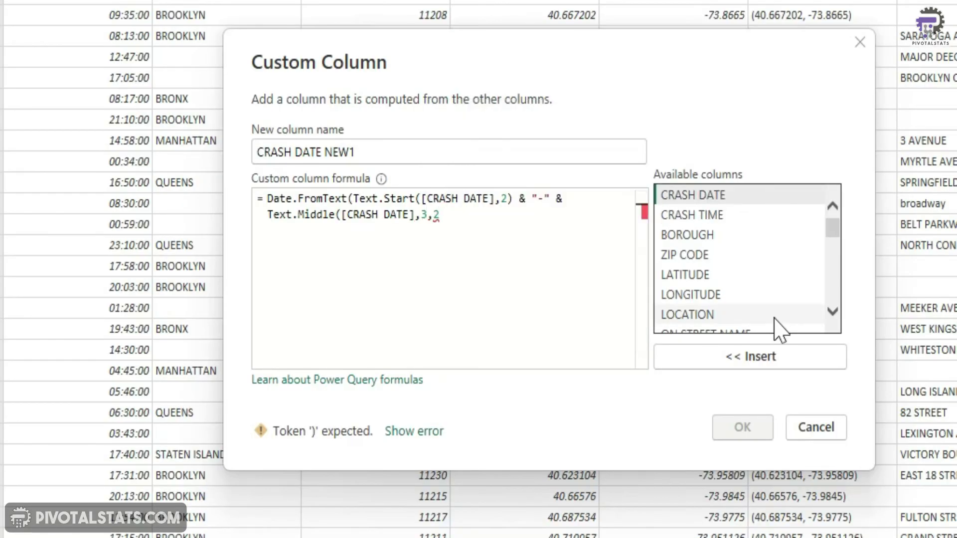
{"action": "type", "text": ")"}
{"action": "type", "text": " & "}
{"action": "type", "text": "\"-\""}
{"action": "type", "text": " & "}
{"action": "type", "text": "Text"}
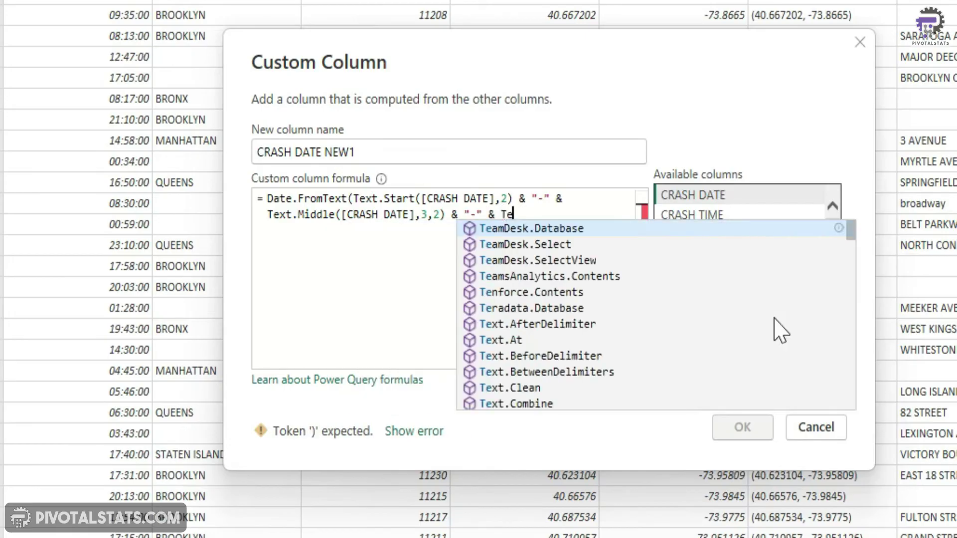
{"action": "type", "text": "."}
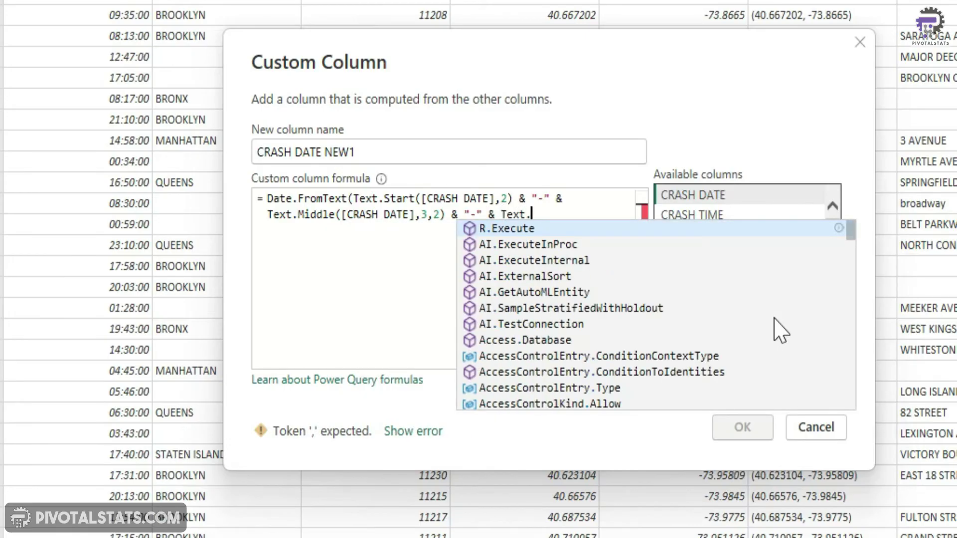
{"action": "type", "text": "End("}
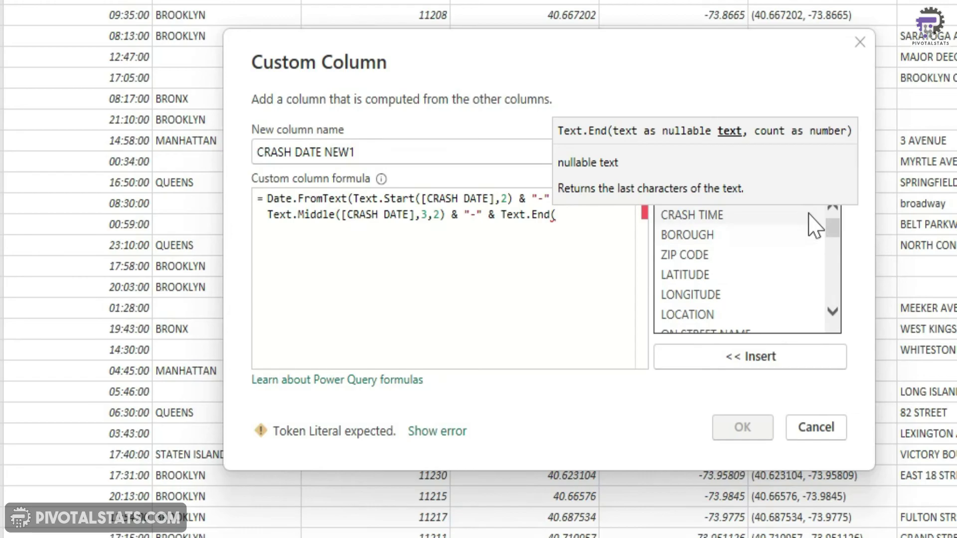
{"action": "double_click", "coordinate": [687, 195]}
{"action": "type", "text": ","}
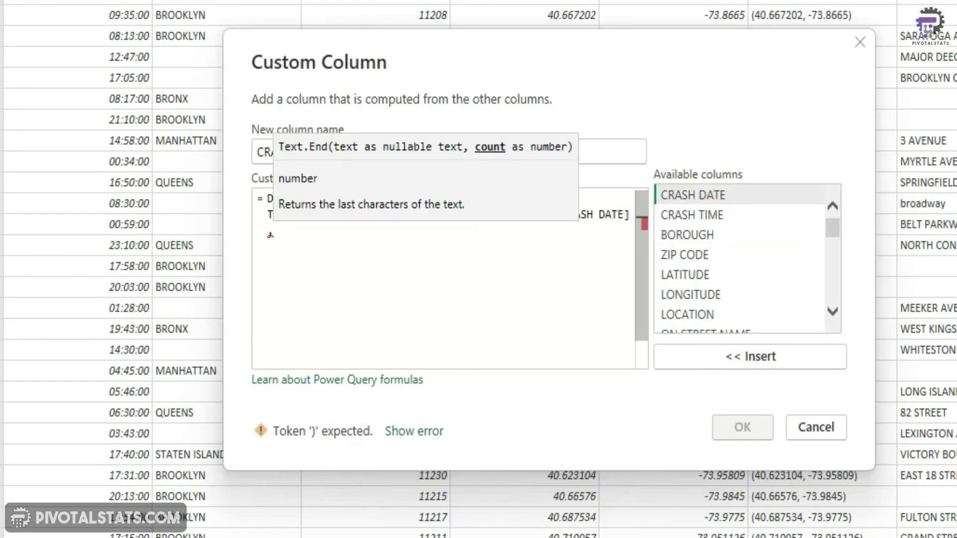
{"action": "type", "text": "4"}
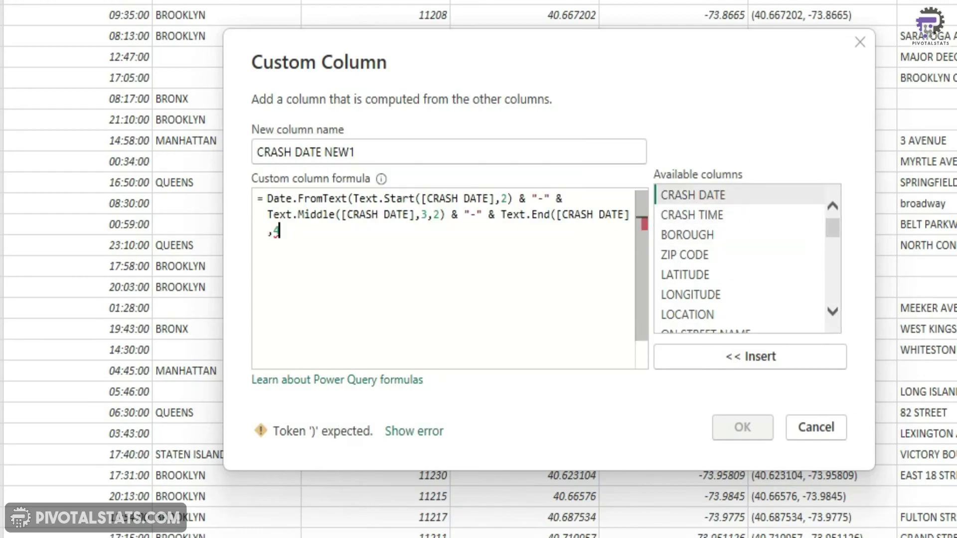
{"action": "type", "text": "))"}
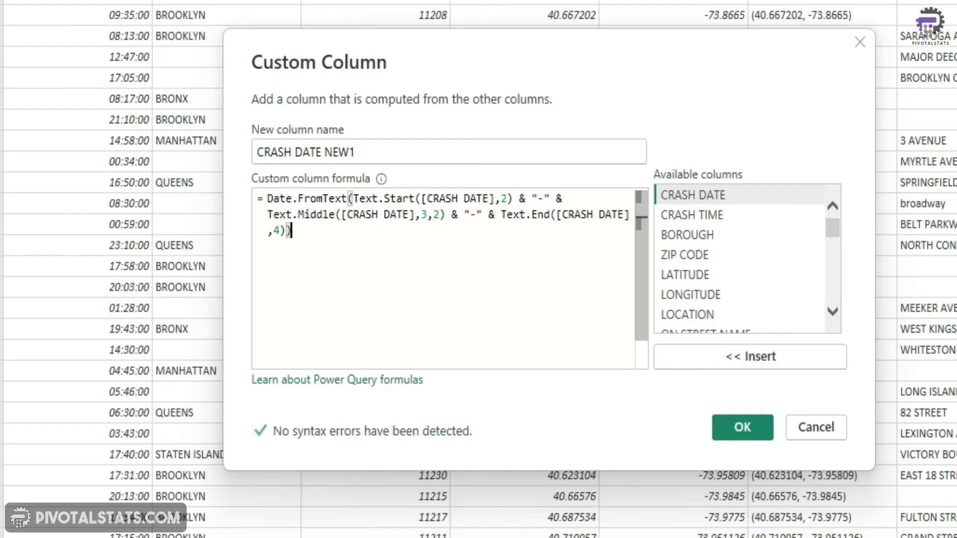
{"action": "left_click", "coordinate": [753, 430]}
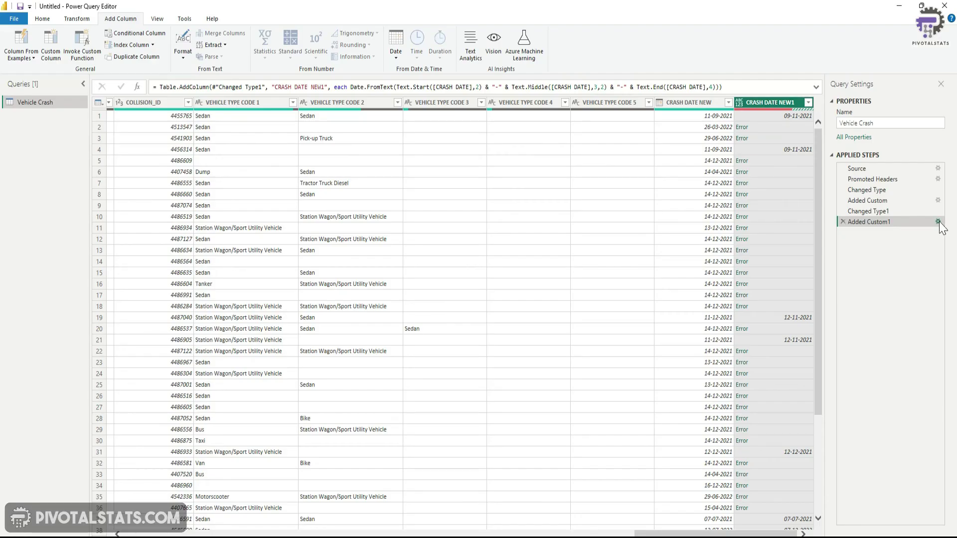
Step: Reopen the Added Custom1 step's CRASH DATE NEW1 formula for editing
{"action": "left_click", "coordinate": [937, 222]}
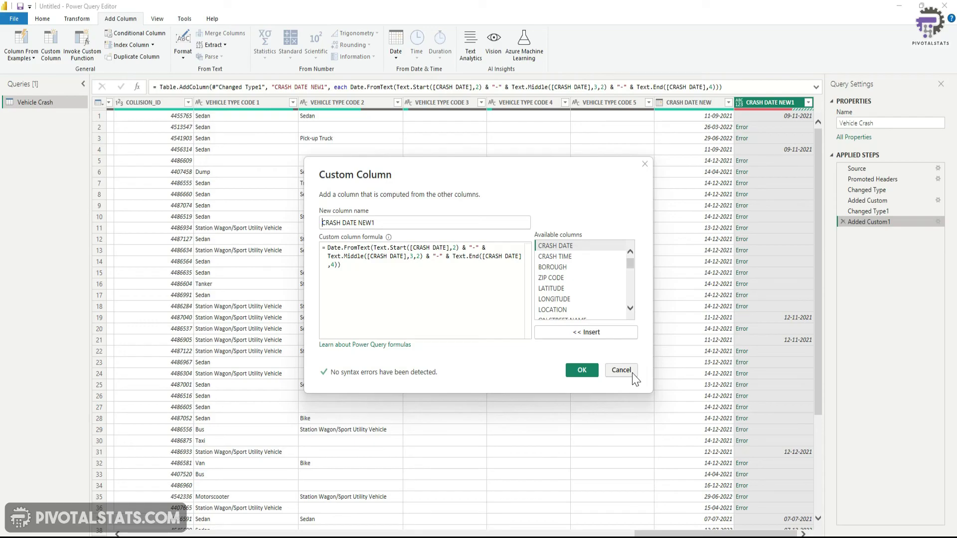
{"action": "key", "text": "Tab"}
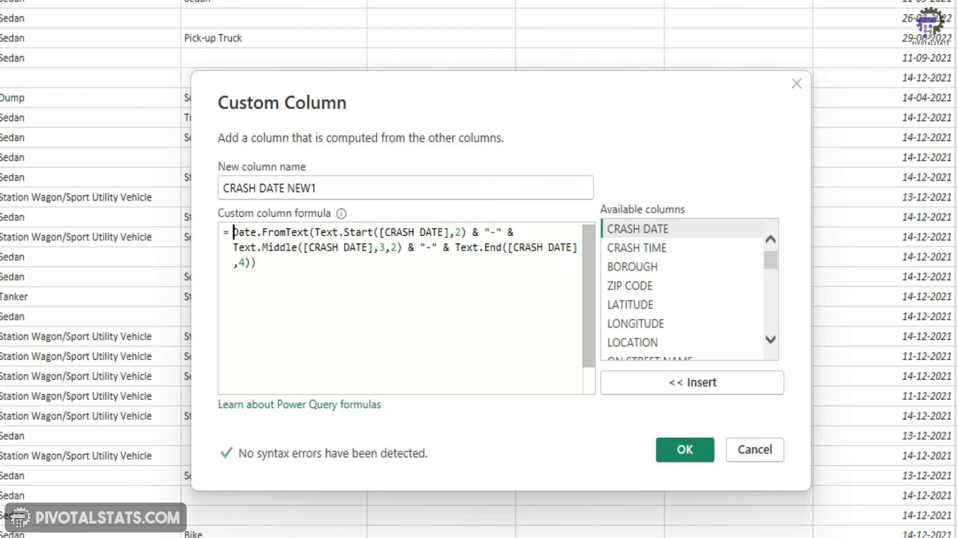
Step: Wrap the Date.FromText expression in try and add an otherwise line below it
{"action": "key", "text": "Return"}
{"action": "key", "text": "Up"}
{"action": "type", "text": "try"}
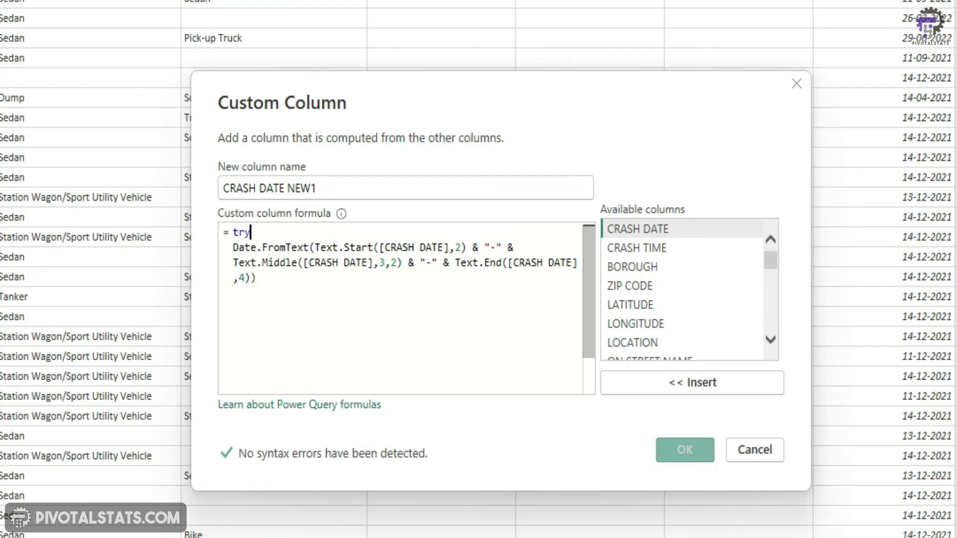
{"action": "key", "text": "Escape"}
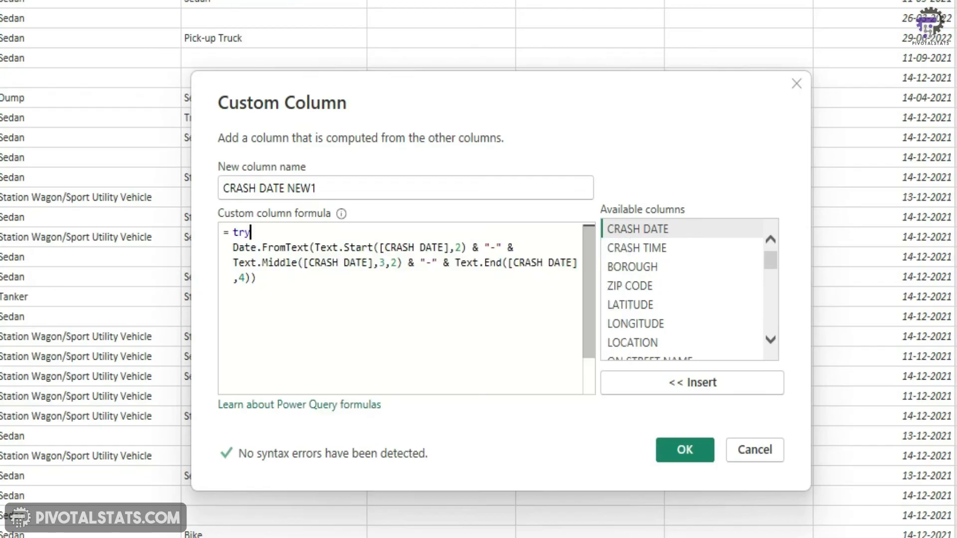
{"action": "left_click", "coordinate": [232, 247]}
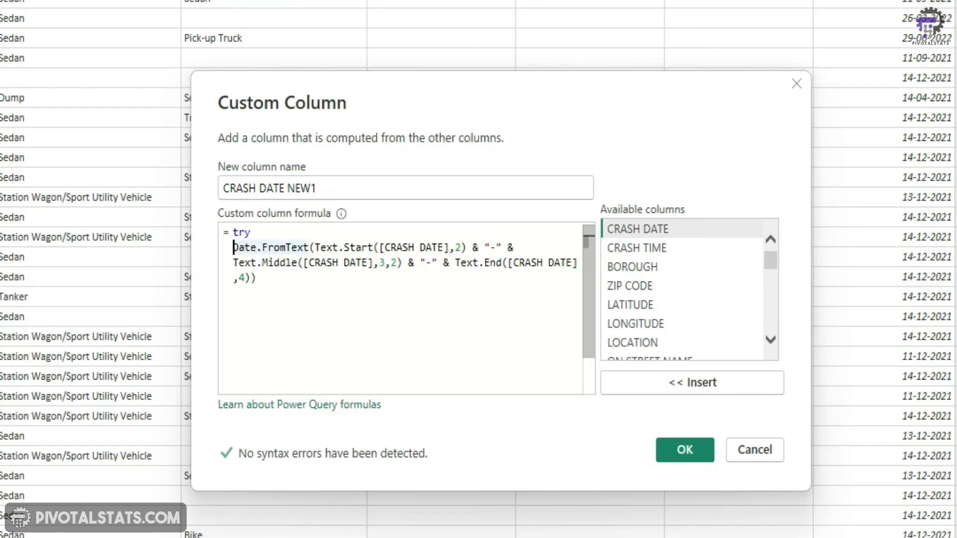
{"action": "left_click_drag", "start_coordinate": [233, 247], "coordinate": [399, 342]}
{"action": "key", "text": "Right"}
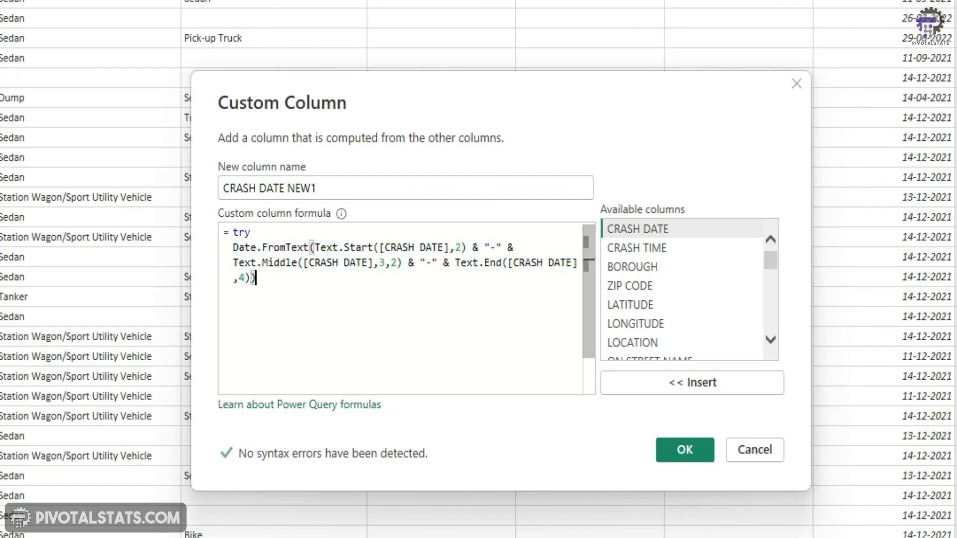
{"action": "key", "text": "Return"}
{"action": "key", "text": "Return"}
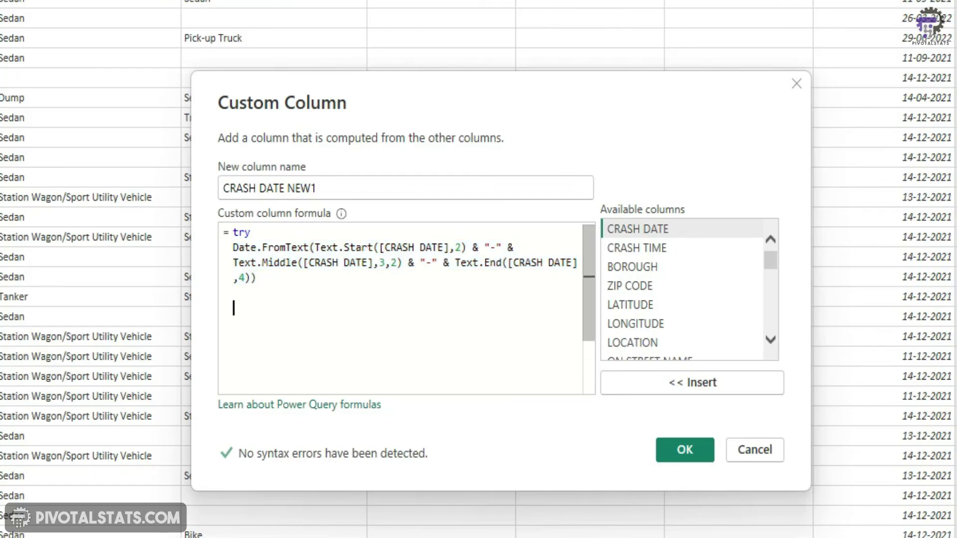
{"action": "type", "text": "otherwise"}
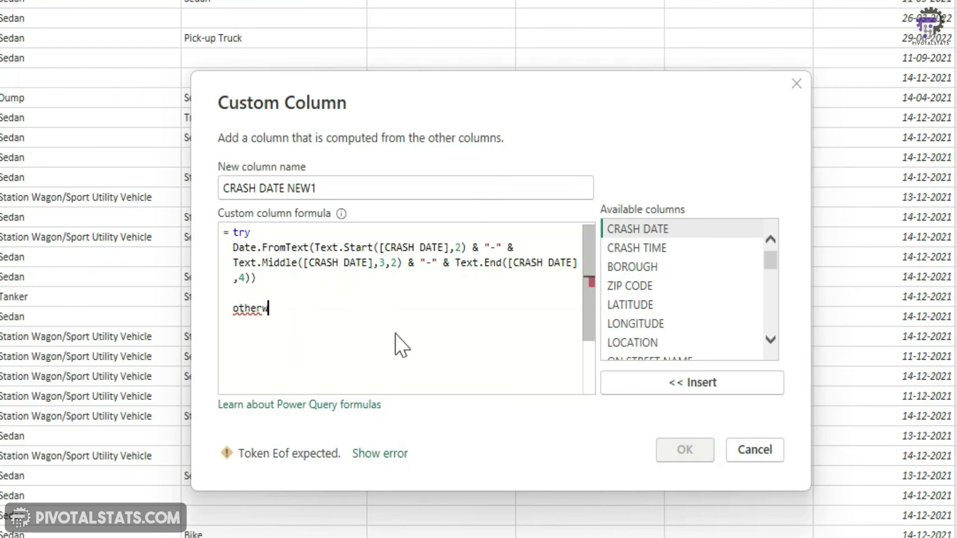
{"action": "key", "text": "Return"}
Step: Paste a copy under otherwise with Text.Middle moved before Text.Start to swap day and month
{"action": "key", "text": "Up"}
{"action": "key", "text": "Up"}
{"action": "key", "text": "Up"}
{"action": "key", "text": "Up"}
{"action": "key", "text": "Up"}
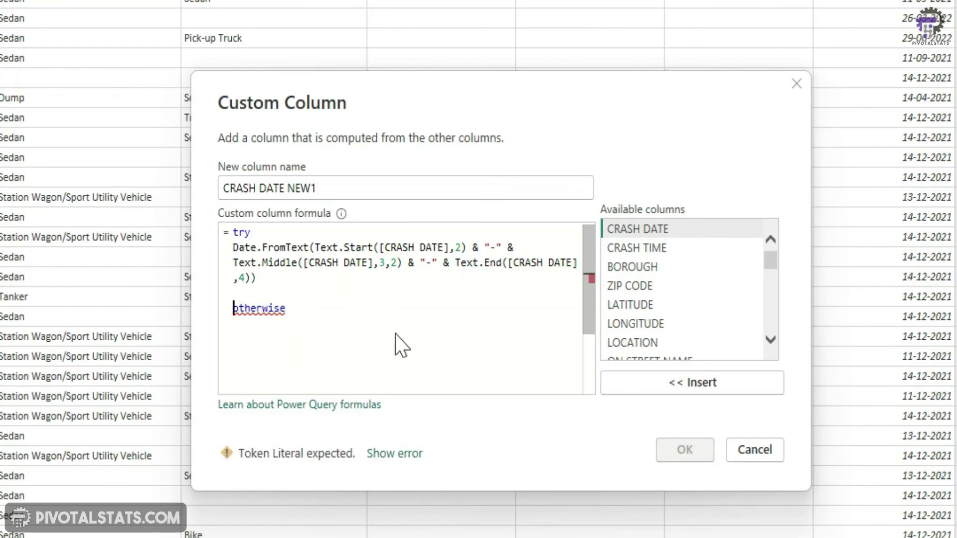
{"action": "key", "text": "shift+Down"}
{"action": "key", "text": "shift+Down"}
{"action": "key", "text": "shift+Down"}
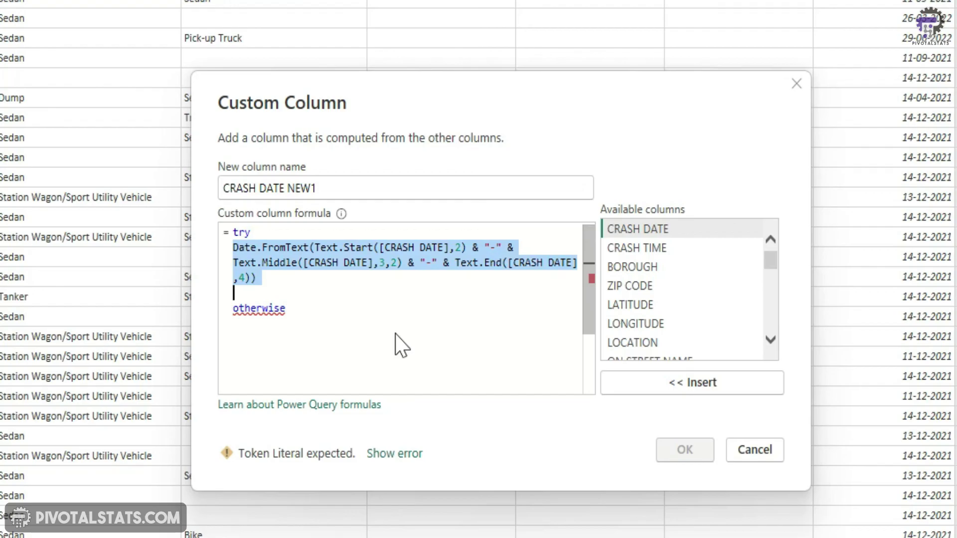
{"action": "key", "text": "ctrl+c"}
{"action": "left_click", "coordinate": [395, 342]}
{"action": "key", "text": "ctrl+v"}
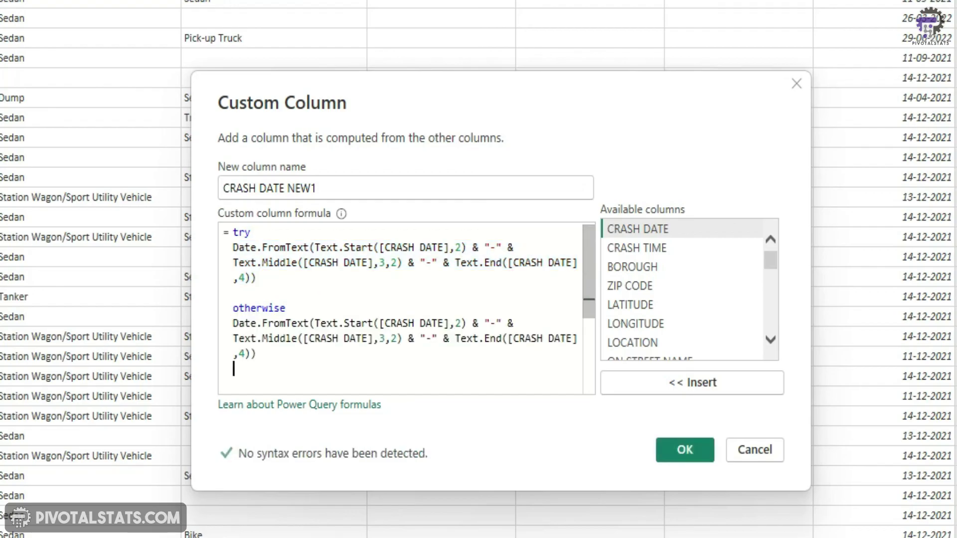
{"action": "key", "text": "Up"}
{"action": "key", "text": "Up"}
{"action": "key", "text": "Up"}
{"action": "key", "text": "Right"}
{"action": "key", "text": "Right"}
{"action": "key", "text": "Right"}
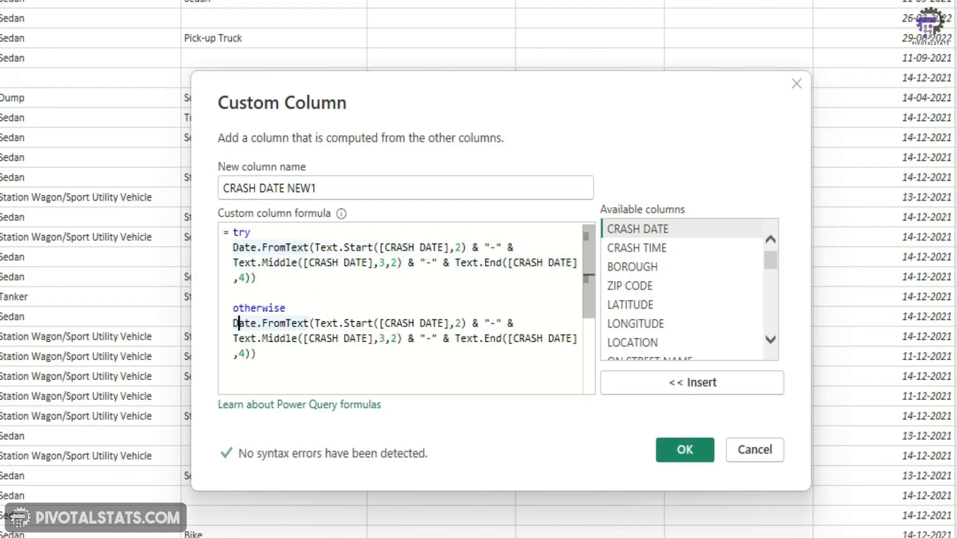
{"action": "key", "text": "Right"}
{"action": "key", "text": "Right"}
{"action": "key", "text": "Right"}
{"action": "key", "text": "Right"}
{"action": "key", "text": "Right"}
{"action": "key", "text": "Right"}
{"action": "key", "text": "Right"}
{"action": "key", "text": "Right"}
{"action": "key", "text": "Right"}
{"action": "key", "text": "Right"}
{"action": "key", "text": "Right"}
{"action": "key", "text": "Right"}
{"action": "key", "text": "Right"}
{"action": "key", "text": "Right"}
{"action": "key", "text": "Right"}
{"action": "key", "text": "Right"}
{"action": "key", "text": "Right"}
{"action": "key", "text": "Right"}
{"action": "key", "text": "Right"}
{"action": "key", "text": "Right"}
{"action": "key", "text": "Down"}
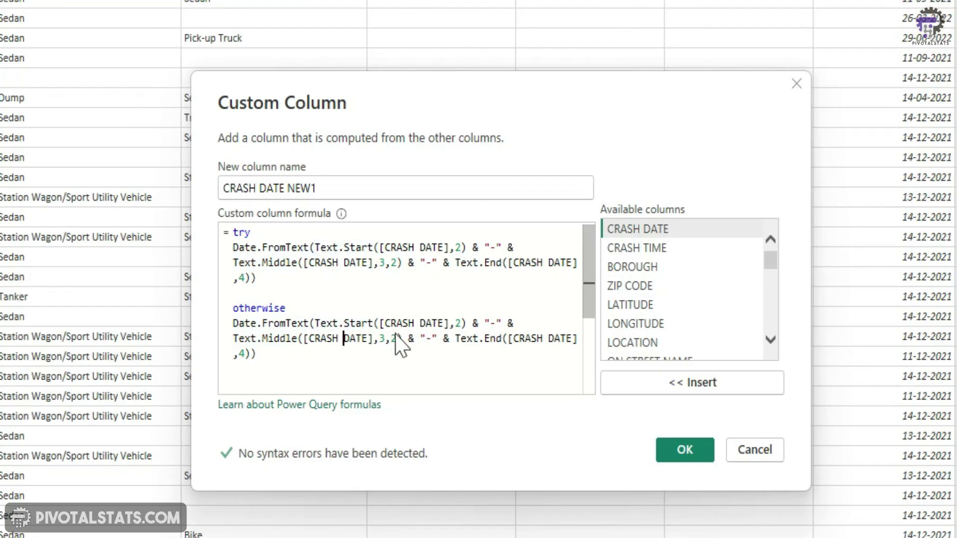
{"action": "key", "text": "Home"}
{"action": "key", "text": "shift+Right"}
{"action": "key", "text": "shift+Right"}
{"action": "key", "text": "shift+Right"}
{"action": "key", "text": "shift+Right"}
{"action": "key", "text": "shift+Right"}
{"action": "key", "text": "shift+Right"}
{"action": "key", "text": "shift+Right"}
{"action": "key", "text": "shift+Right"}
{"action": "key", "text": "shift+Right"}
{"action": "key", "text": "shift+Right"}
{"action": "key", "text": "shift+Right"}
{"action": "key", "text": "shift+Right"}
{"action": "key", "text": "shift+Right"}
{"action": "key", "text": "shift+Right"}
{"action": "key", "text": "shift+Right"}
{"action": "key", "text": "shift+Right"}
{"action": "key", "text": "shift+Right"}
{"action": "key", "text": "shift+Right"}
{"action": "key", "text": "shift+Right"}
{"action": "key", "text": "shift+Right"}
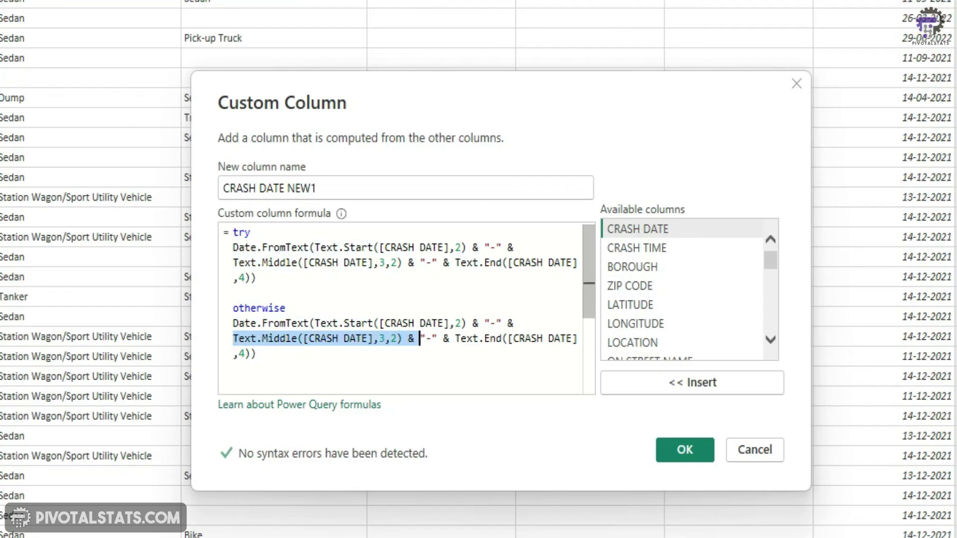
{"action": "key", "text": "shift+Right"}
{"action": "key", "text": "shift+Right"}
{"action": "key", "text": "shift+Right"}
{"action": "key", "text": "shift+Right"}
{"action": "key", "text": "Delete"}
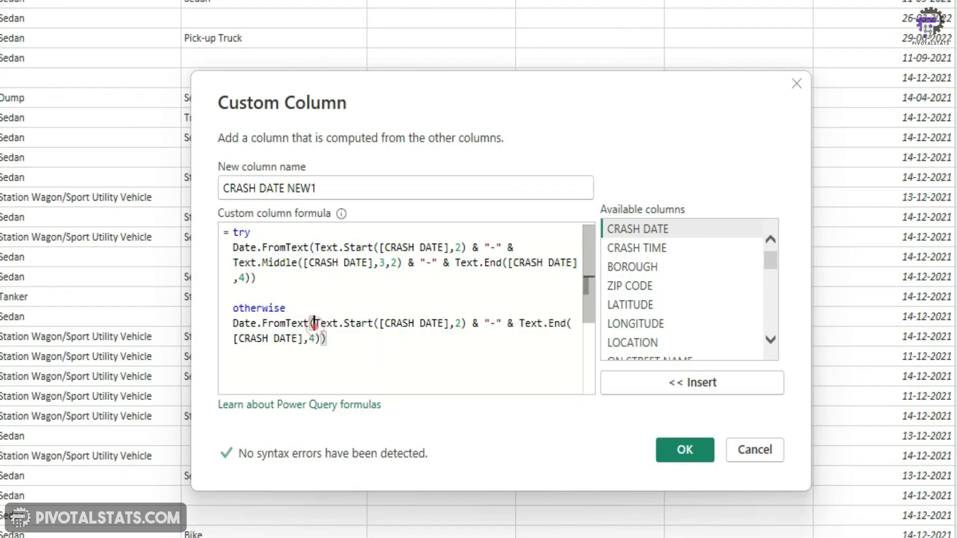
{"action": "left_click", "coordinate": [314, 323]}
{"action": "key", "text": "ctrl+v"}
{"action": "key", "text": "Up"}
{"action": "key", "text": "Up"}
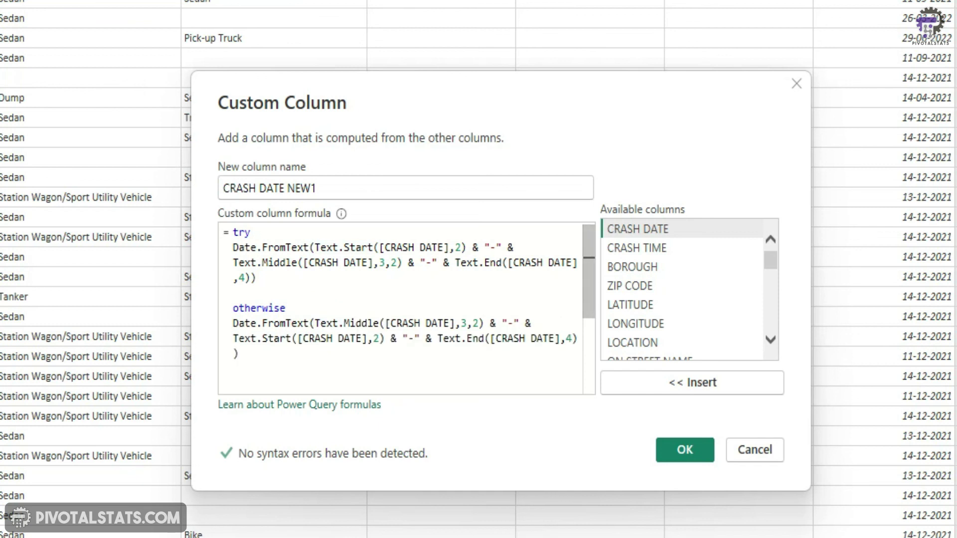
Step: Compare the day and month parts of both expressions and confirm the try…otherwise formula
{"action": "left_click_drag", "start_coordinate": [314, 248], "coordinate": [234, 294]}
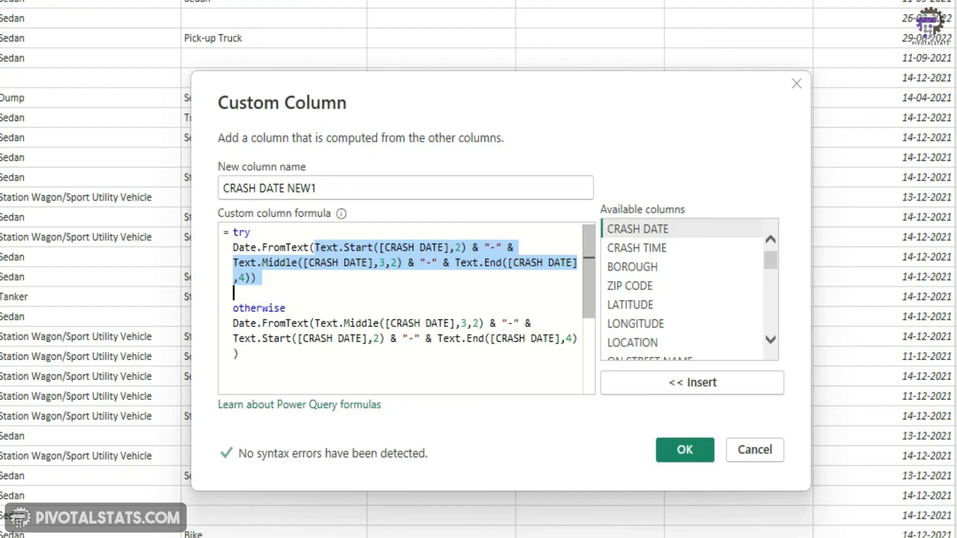
{"action": "left_click", "coordinate": [252, 309]}
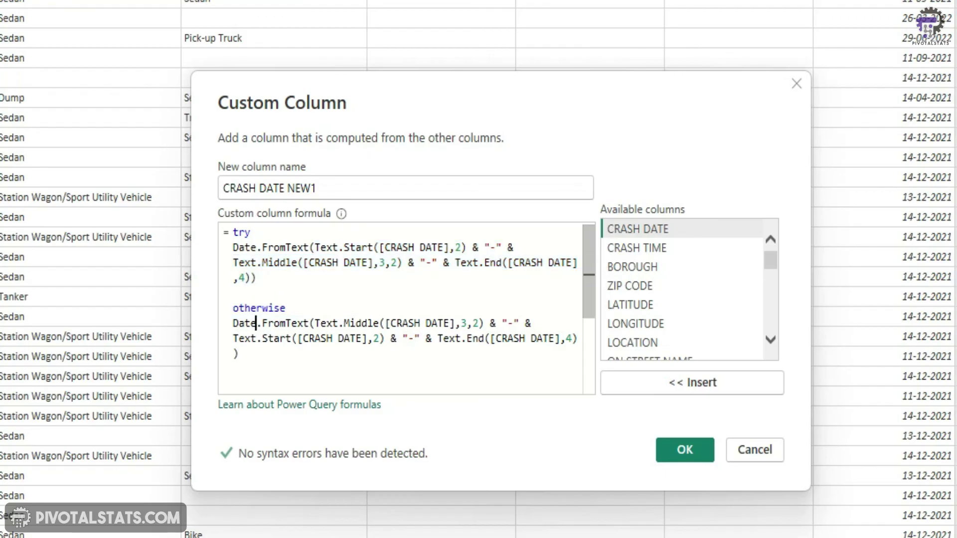
{"action": "left_click", "coordinate": [361, 323]}
{"action": "left_click_drag", "start_coordinate": [361, 323], "coordinate": [238, 354]}
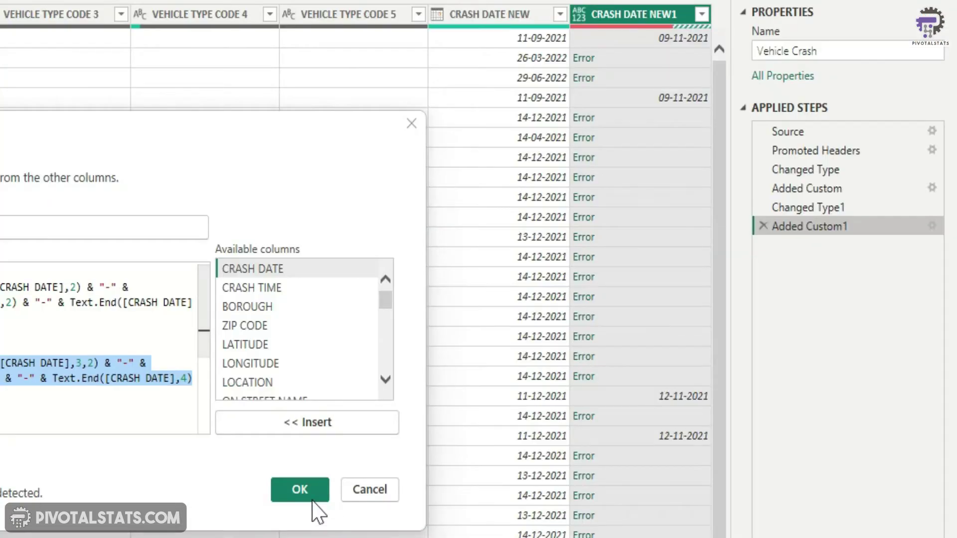
{"action": "left_click", "coordinate": [686, 451]}
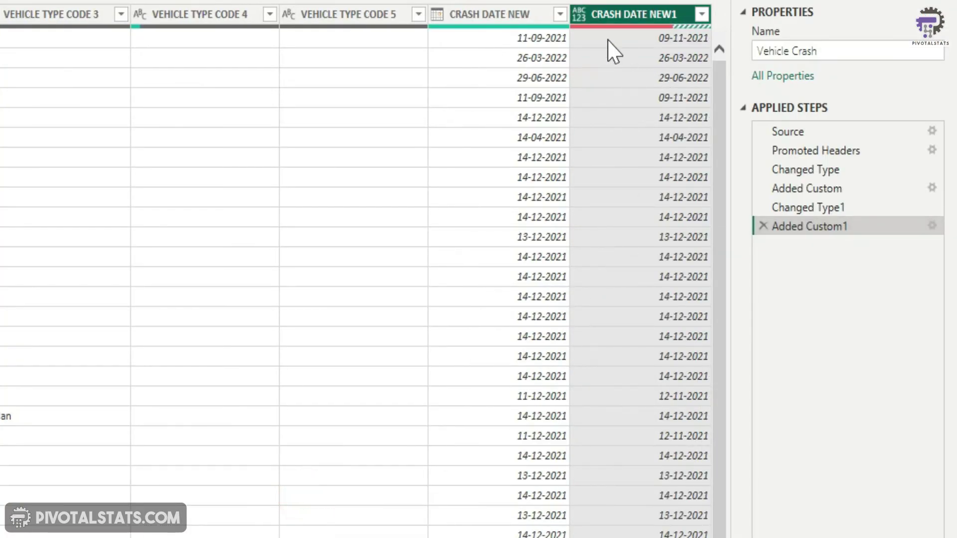
Step: Change CRASH DATE NEW1 to the Date type, then view the table at Added Custom1
{"action": "left_click", "coordinate": [579, 14]}
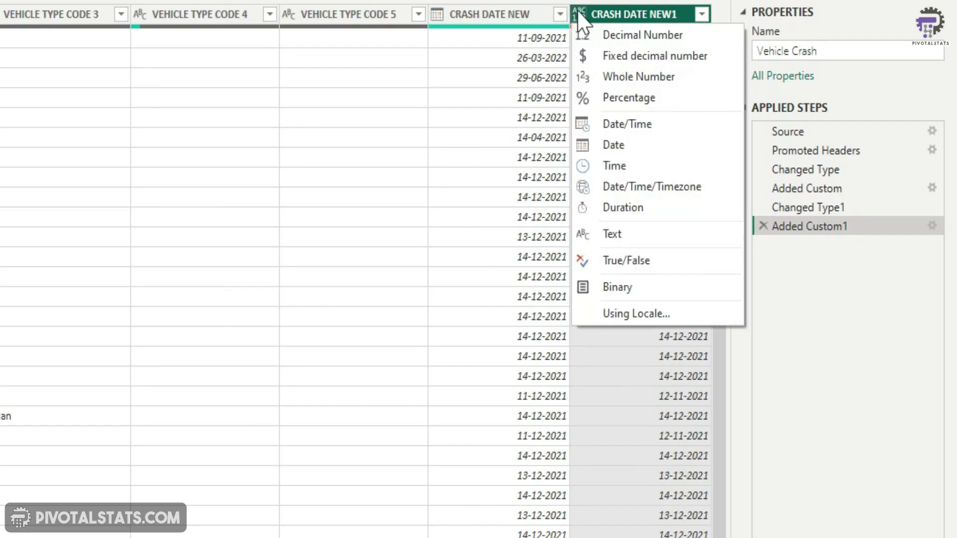
{"action": "left_click", "coordinate": [609, 144]}
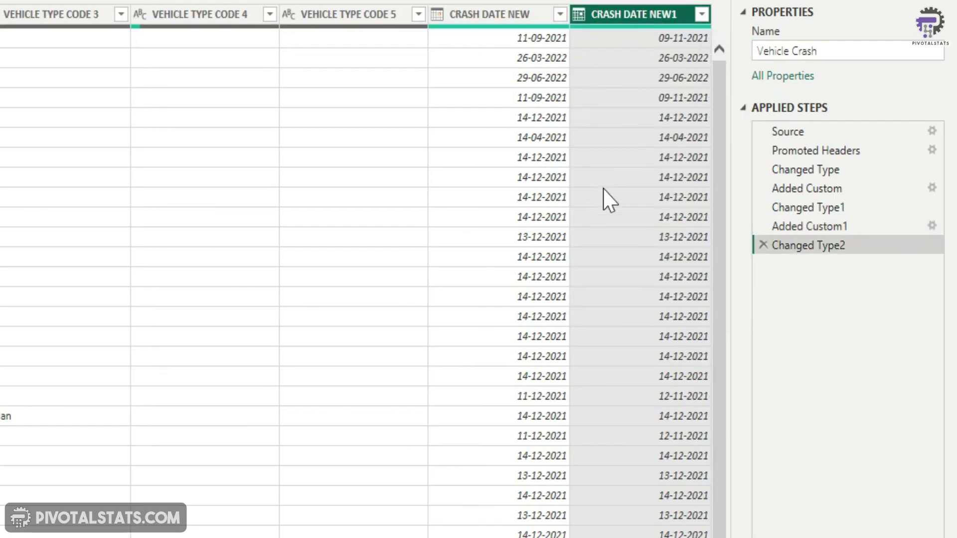
{"action": "left_click", "coordinate": [809, 227]}
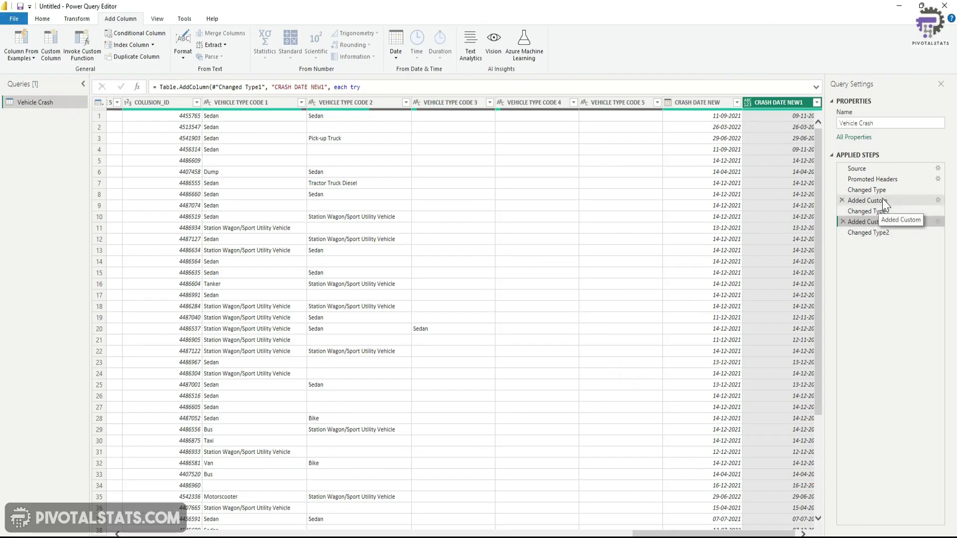
Step: Reopen the Added Custom formula and highlight its Date.FromText call with the "MM/dd/yyyy" format
{"action": "double_click", "coordinate": [882, 199]}
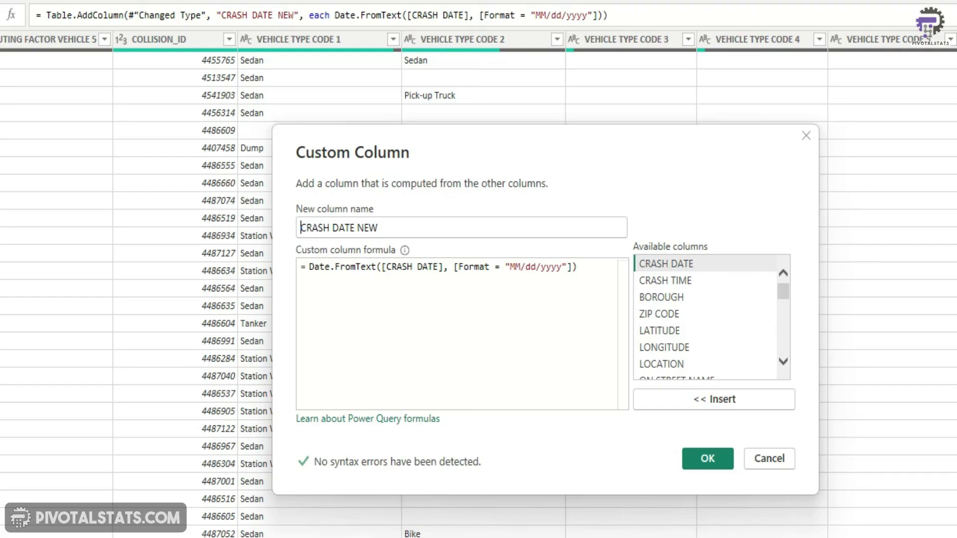
{"action": "left_click_drag", "start_coordinate": [308, 267], "coordinate": [576, 267]}
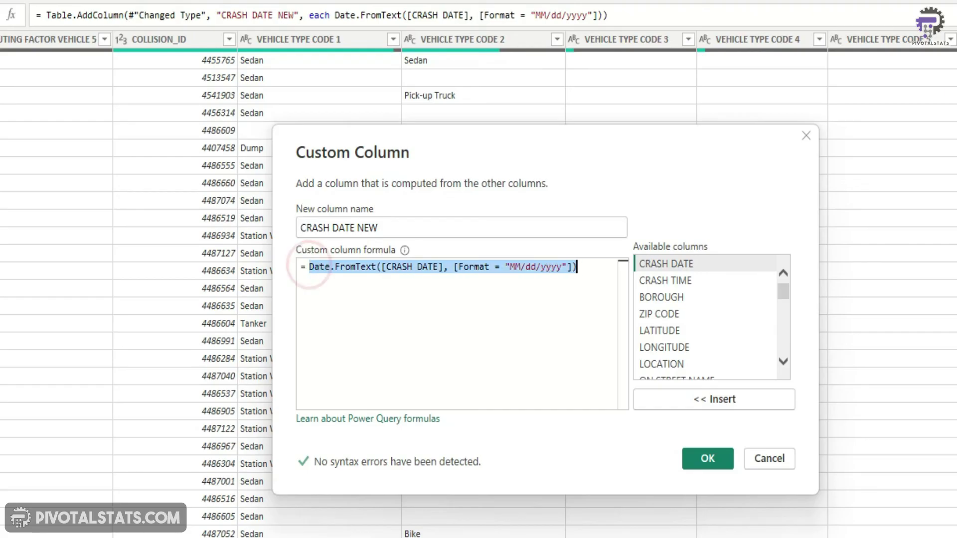
{"action": "left_click", "coordinate": [299, 277]}
{"action": "left_click", "coordinate": [509, 272]}
{"action": "left_click_drag", "start_coordinate": [308, 266], "coordinate": [602, 264]}
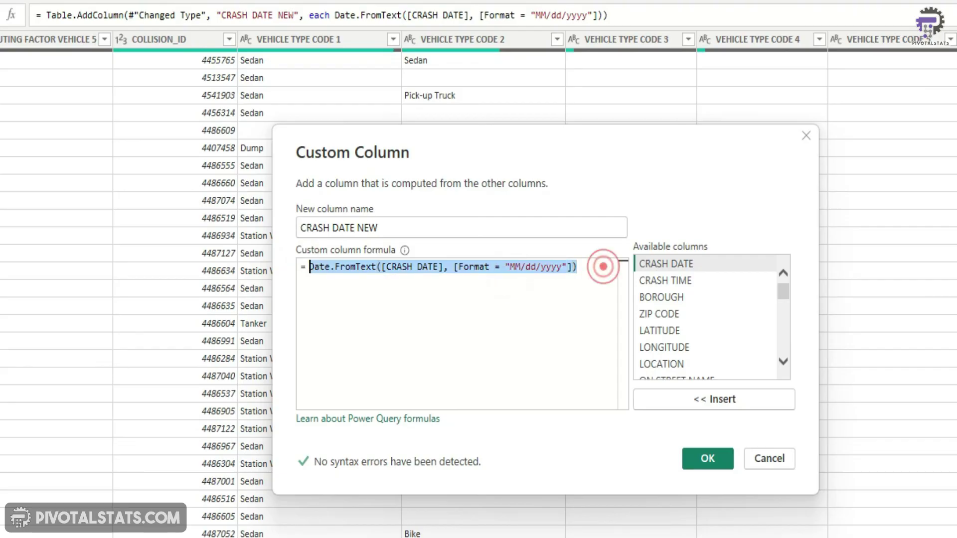
{"action": "left_click", "coordinate": [602, 265]}
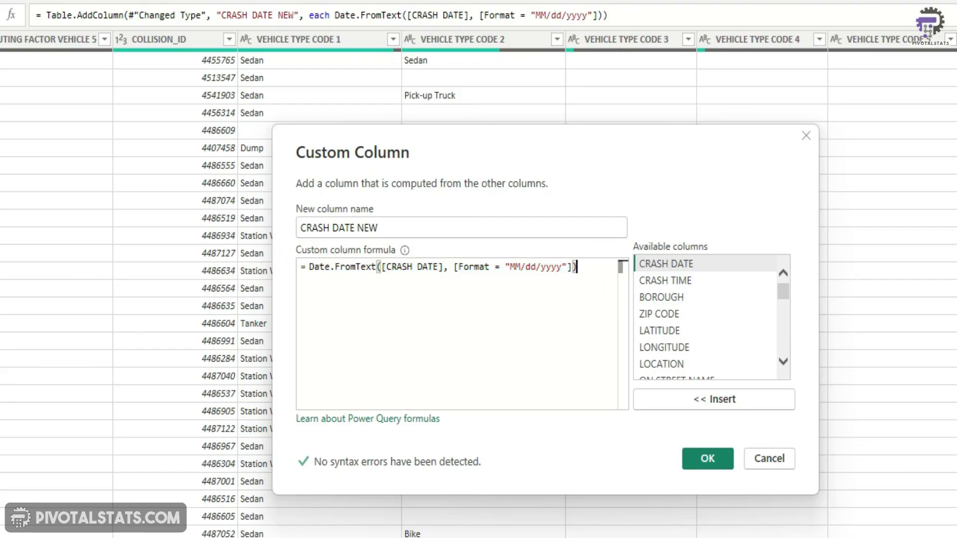
{"action": "left_click_drag", "start_coordinate": [576, 267], "coordinate": [438, 267]}
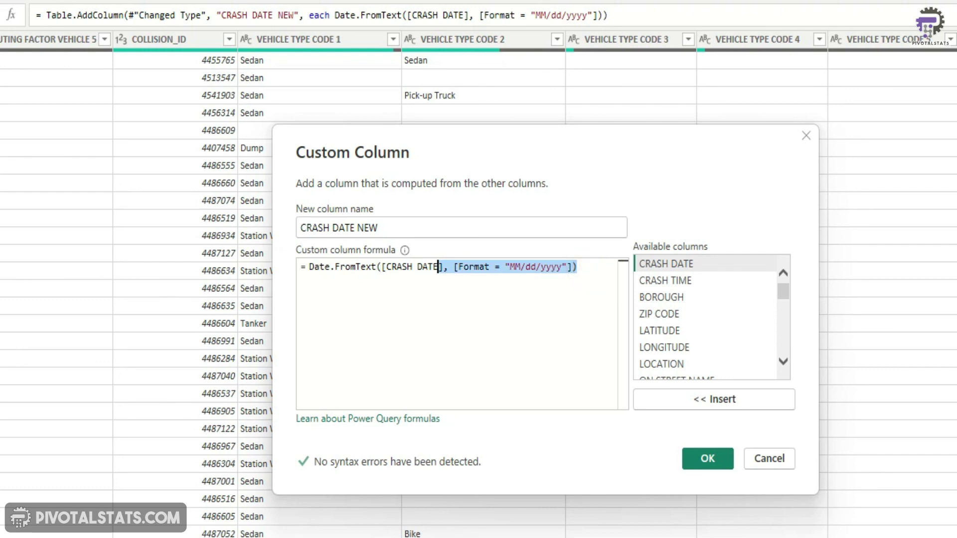